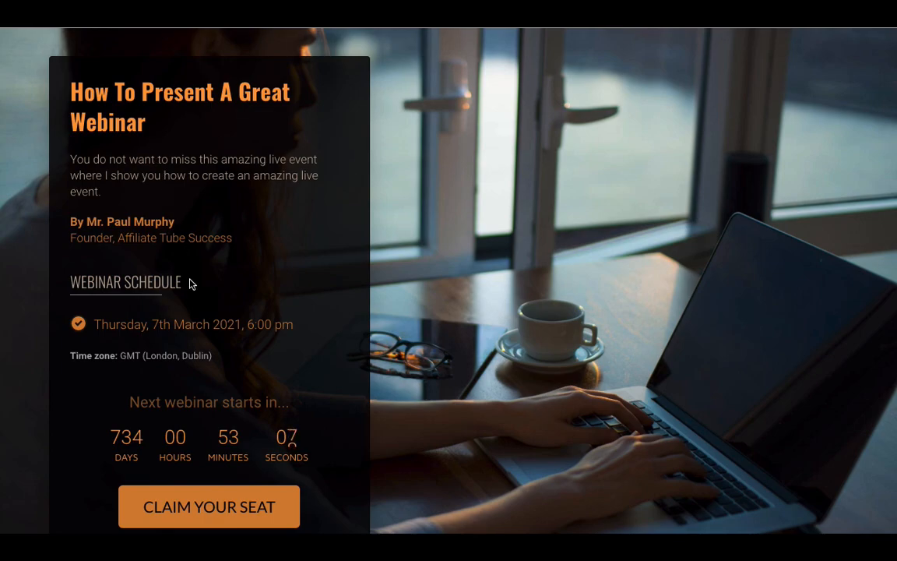
Dismiss the exit pop-up on the webinar landing page, then claim a seat by submitting the live training registration form.
{"action": "scroll", "coordinate": [214, 327], "scroll_direction": "down", "scroll_amount": 1}
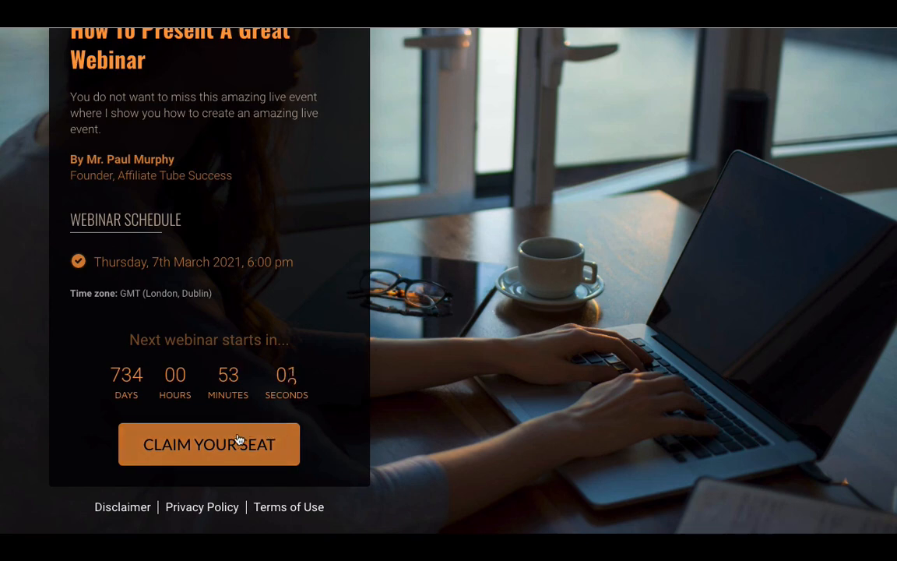
{"action": "scroll", "coordinate": [91, 437], "scroll_direction": "up", "scroll_amount": 1}
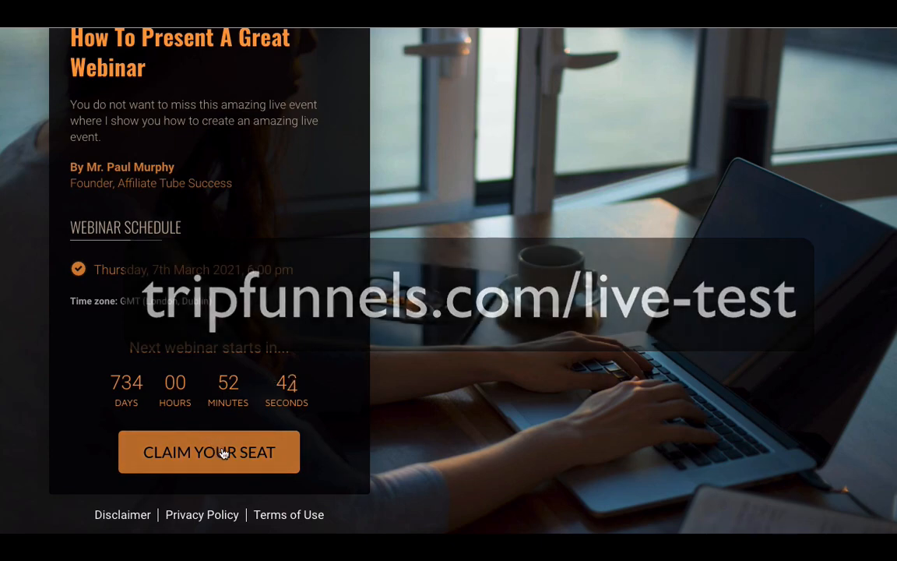
{"action": "scroll", "coordinate": [301, 94], "scroll_direction": "up", "scroll_amount": 1}
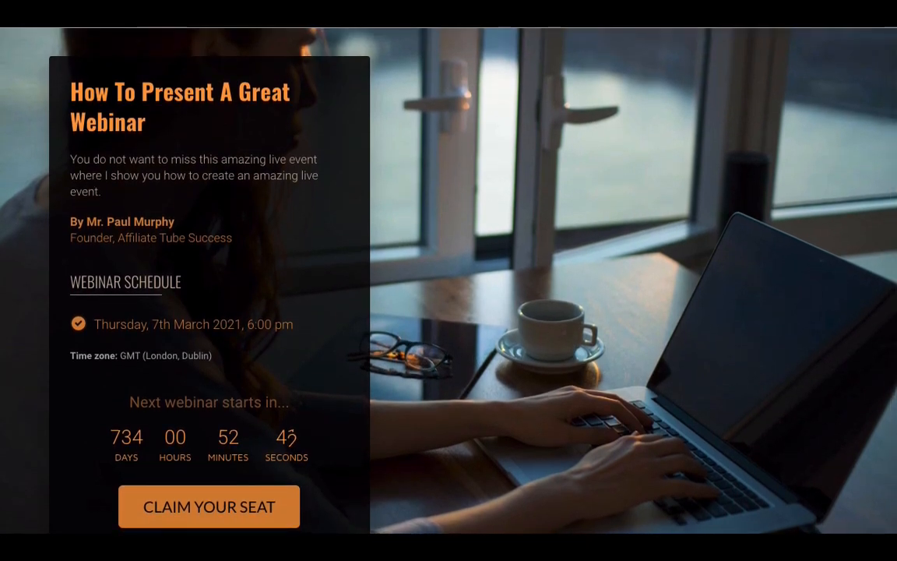
{"action": "left_click", "coordinate": [51, 14]}
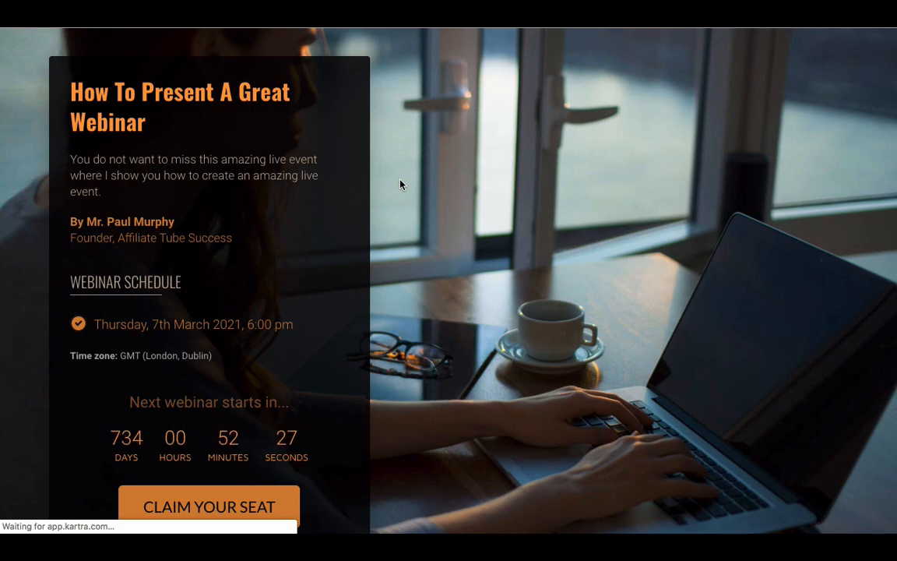
{"action": "scroll", "coordinate": [378, 201], "scroll_direction": "down", "scroll_amount": 1}
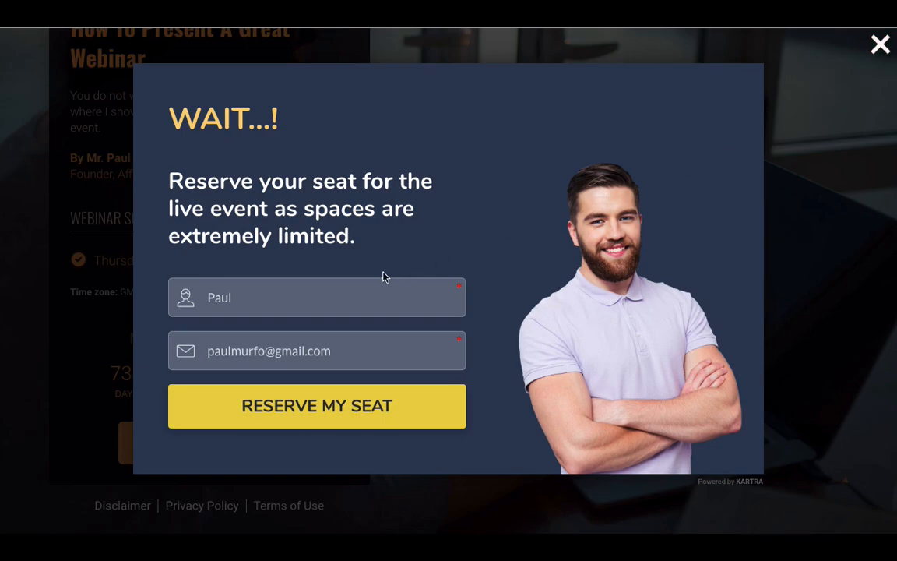
{"action": "left_click", "coordinate": [879, 45]}
{"action": "left_click", "coordinate": [195, 453]}
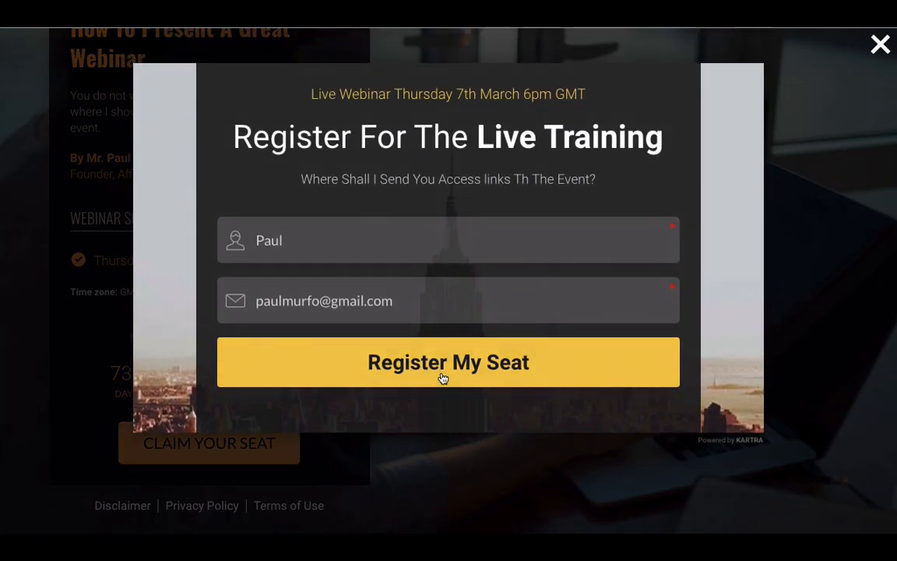
{"action": "left_click", "coordinate": [459, 370]}
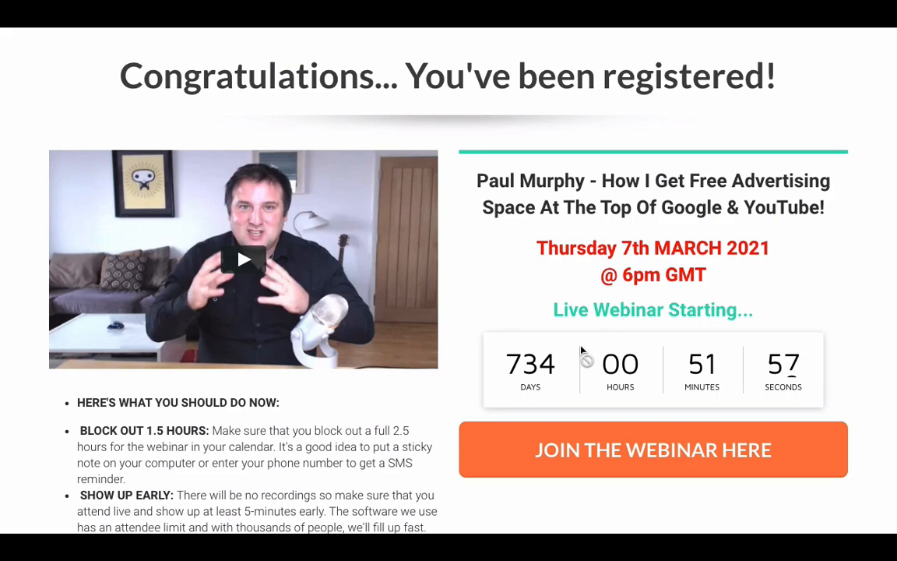
Review the registration confirmation page and its instructions, and join the webinar to view the live room.
{"action": "scroll", "coordinate": [640, 266], "scroll_direction": "down", "scroll_amount": 3}
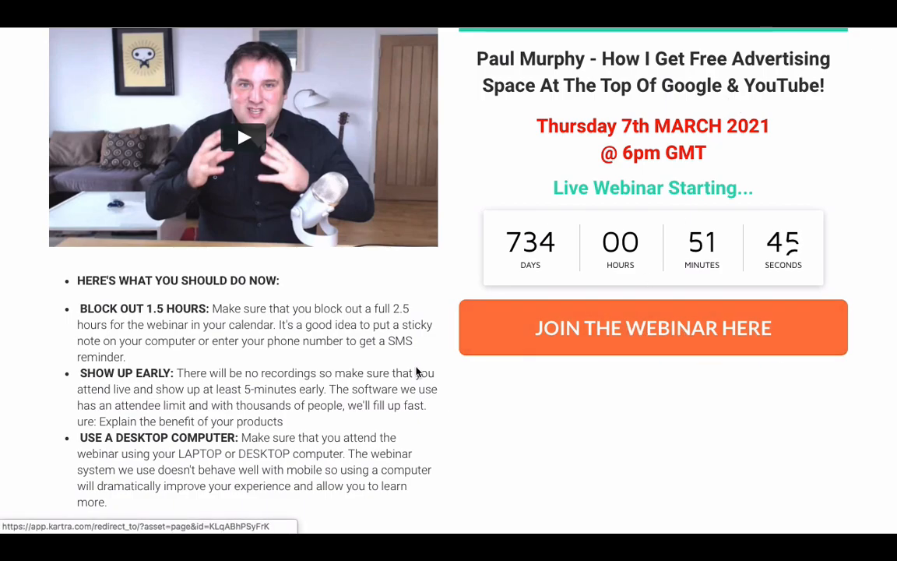
{"action": "scroll", "coordinate": [561, 108], "scroll_direction": "up", "scroll_amount": 2}
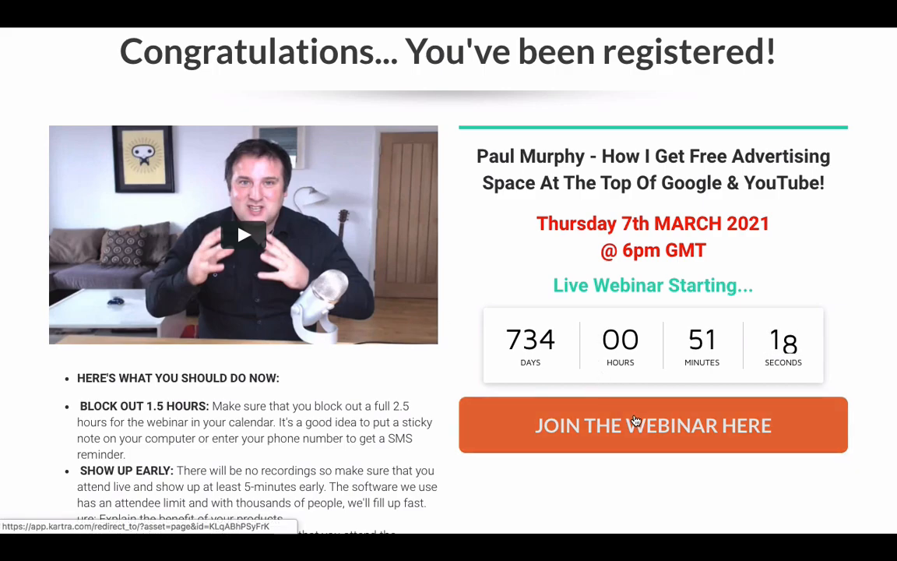
{"action": "left_click", "coordinate": [635, 421]}
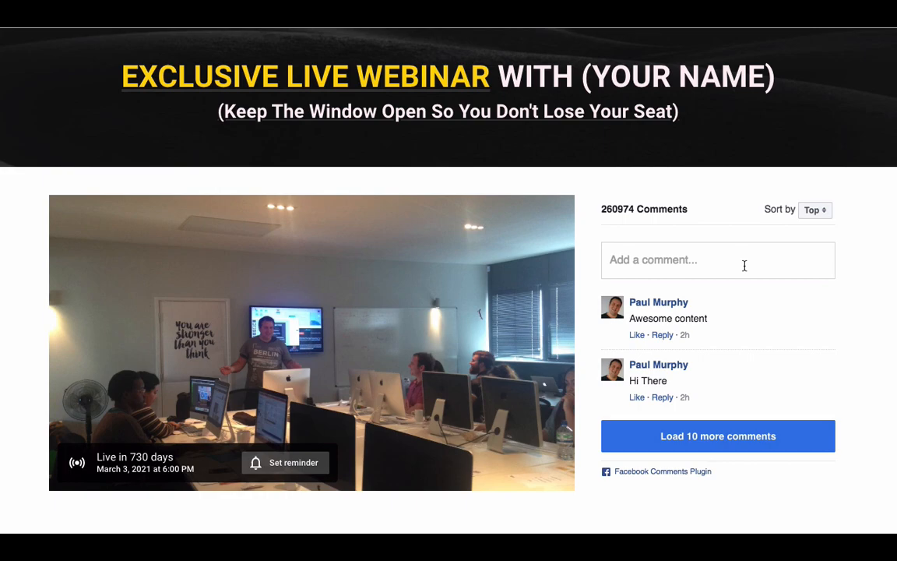
{"action": "mouse_move", "coordinate": [325, 274]}
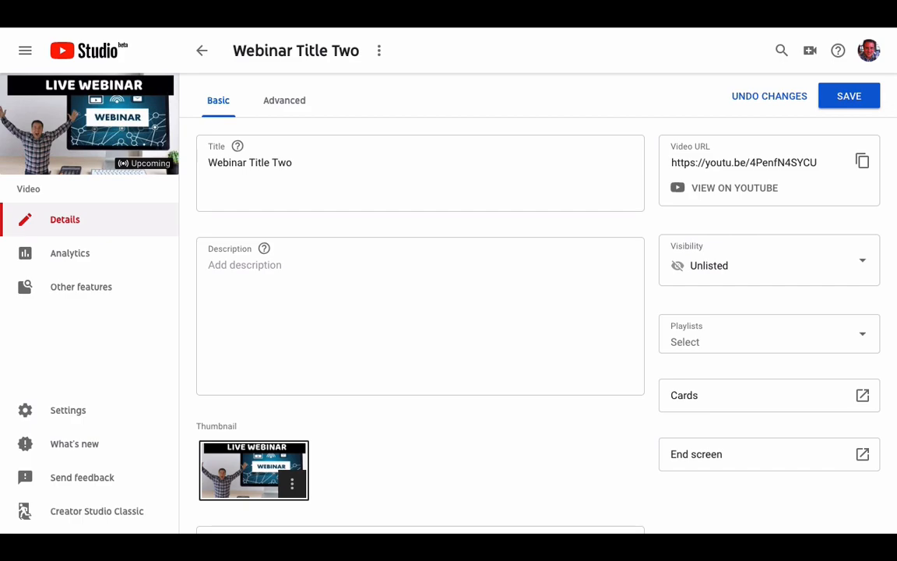
Leave the video's details to open the Passive Income Ladder channel page, and pause its trailer video.
{"action": "left_click", "coordinate": [201, 50]}
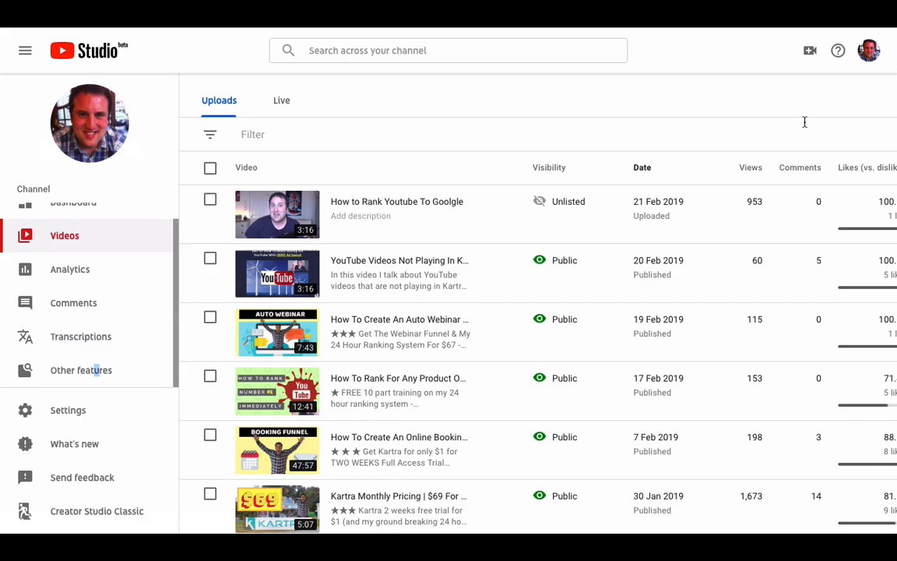
{"action": "scroll", "coordinate": [192, 214], "scroll_direction": "down", "scroll_amount": 2}
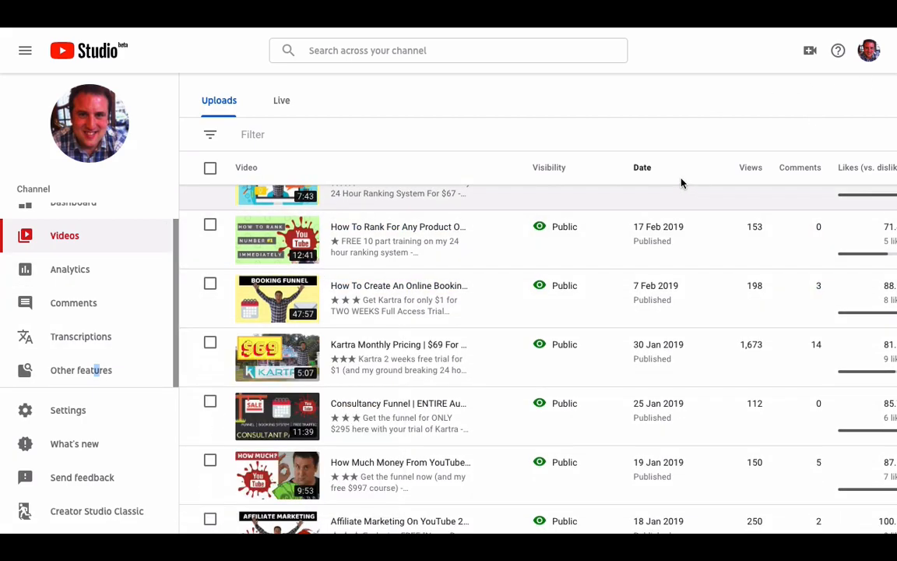
{"action": "scroll", "coordinate": [682, 184], "scroll_direction": "up", "scroll_amount": 2}
{"action": "left_click", "coordinate": [869, 49]}
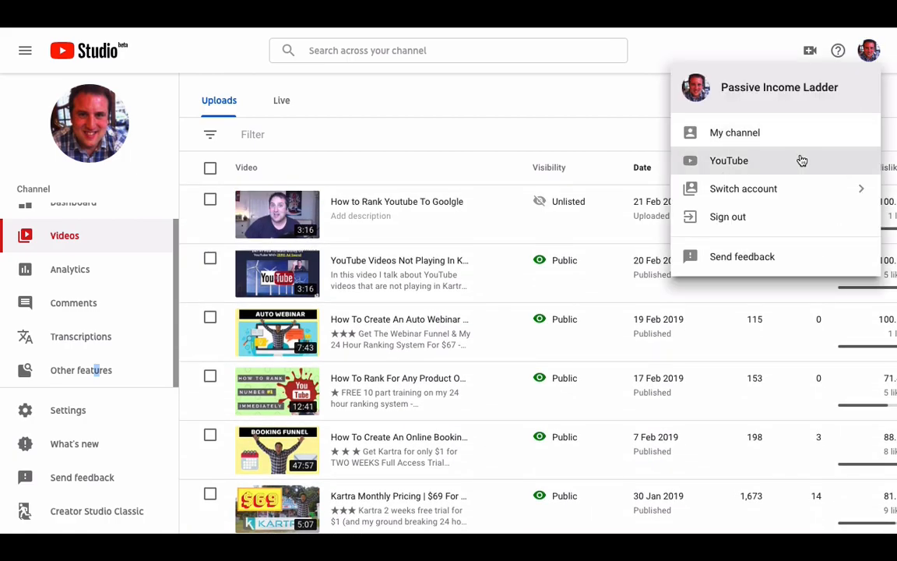
{"action": "left_click", "coordinate": [755, 134]}
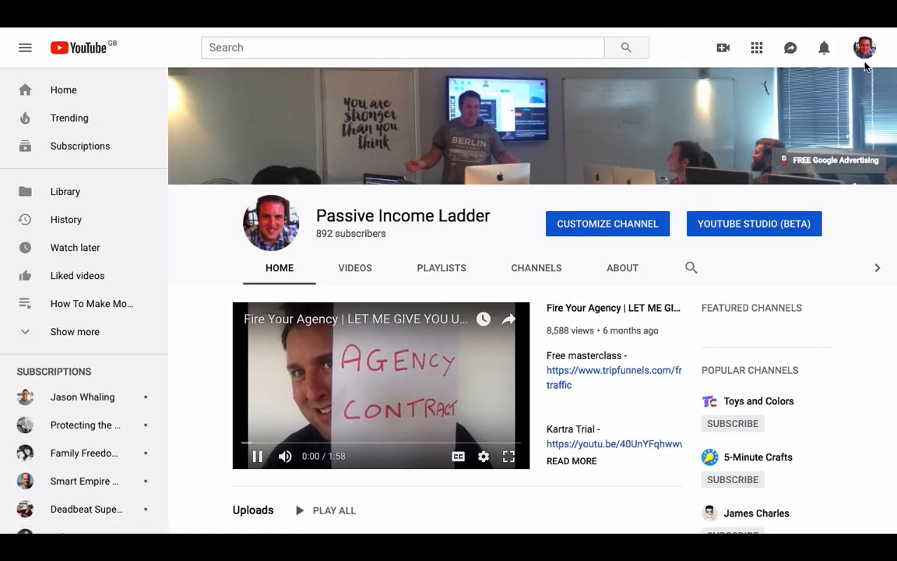
{"action": "left_click", "coordinate": [260, 458]}
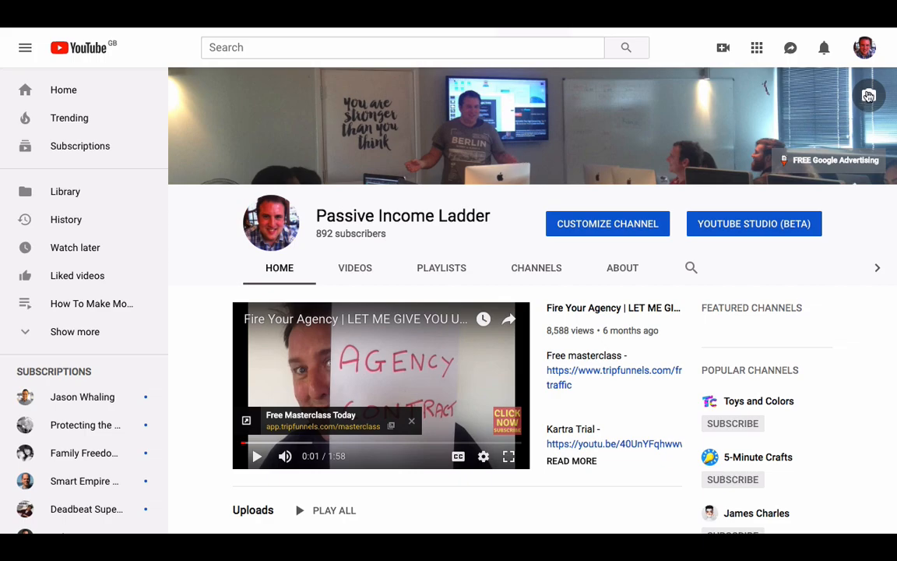
Open YouTube Studio from the channel page and go to the channel's live events list.
{"action": "left_click", "coordinate": [740, 223]}
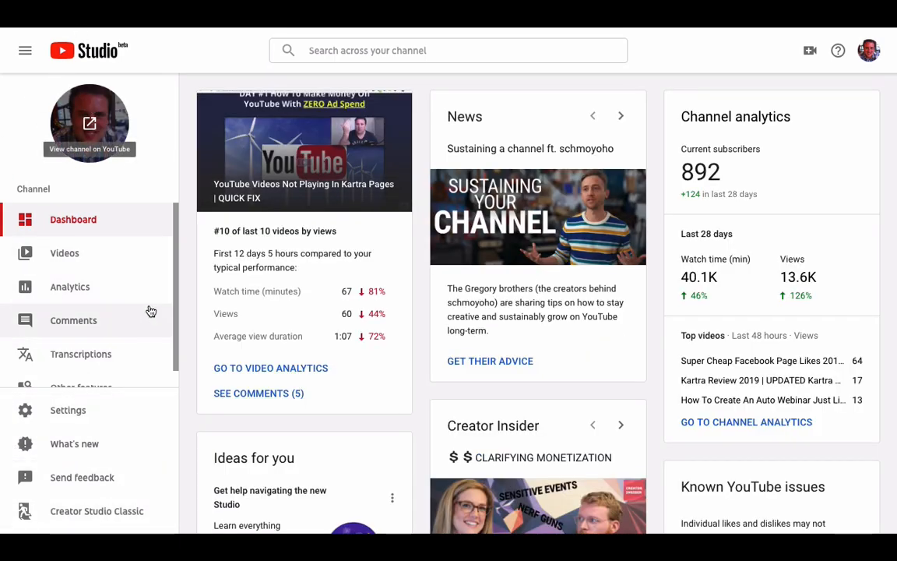
{"action": "scroll", "coordinate": [176, 292], "scroll_direction": "down", "scroll_amount": 1}
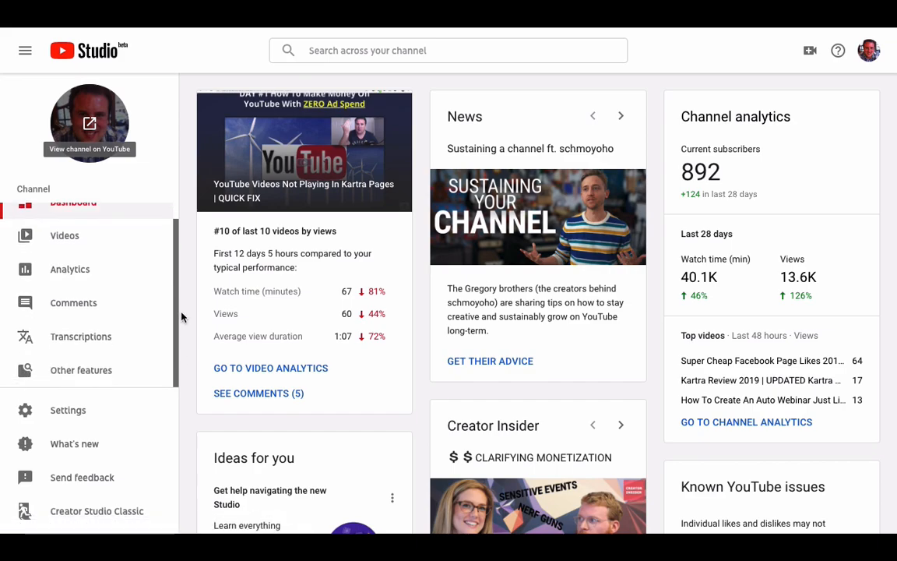
{"action": "scroll", "coordinate": [181, 321], "scroll_direction": "up", "scroll_amount": 1}
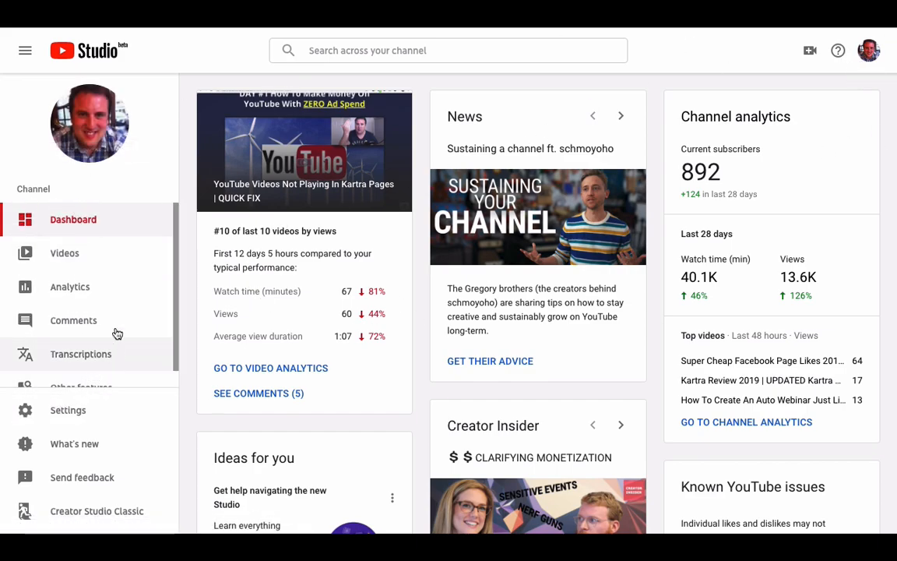
{"action": "scroll", "coordinate": [115, 336], "scroll_direction": "down", "scroll_amount": 1}
{"action": "mouse_move", "coordinate": [99, 377]}
{"action": "left_click", "coordinate": [253, 410]}
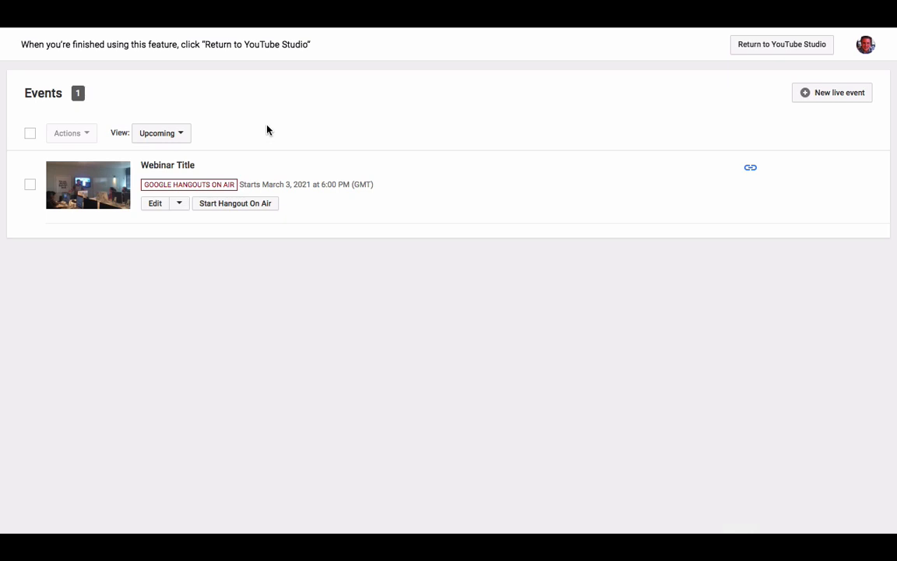
Start a new live event and give it the title "Webinar Title".
{"action": "left_click", "coordinate": [828, 95]}
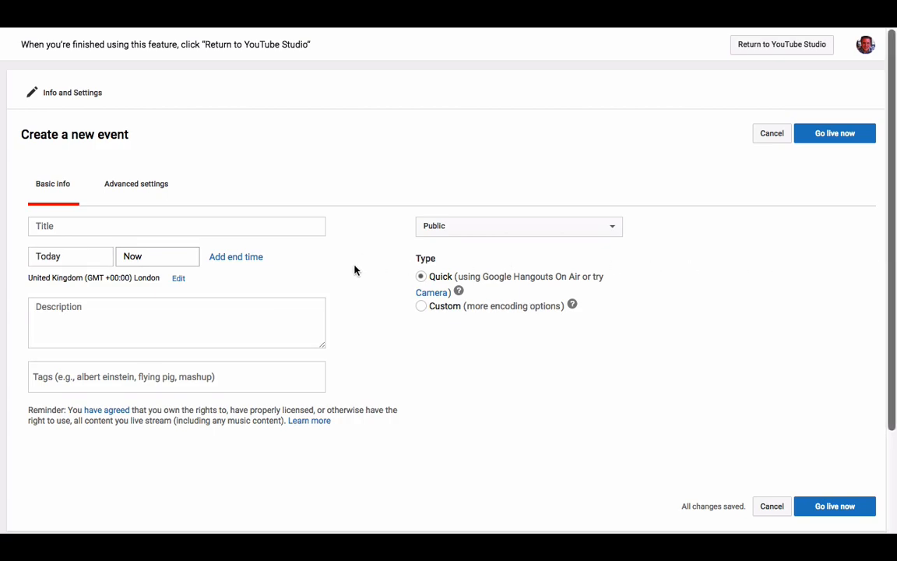
{"action": "left_click", "coordinate": [92, 221]}
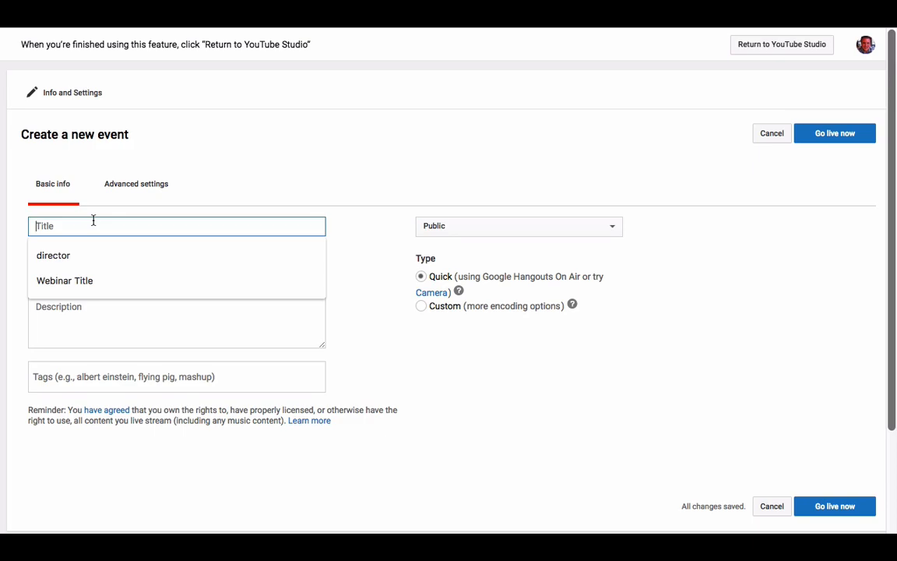
{"action": "type", "text": "W"}
{"action": "left_click", "coordinate": [98, 254]}
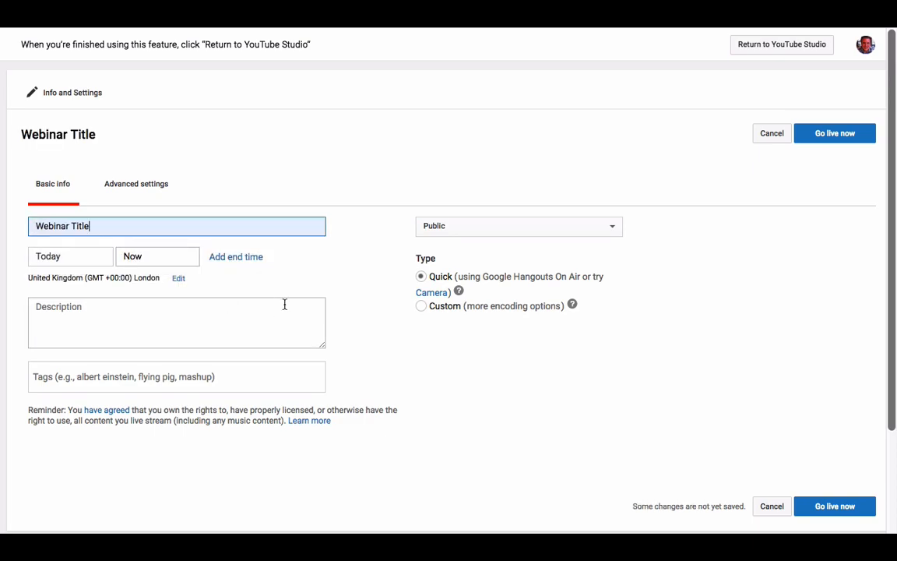
Schedule the live event to start on Mar 7, 2019 at 8:00 PM.
{"action": "left_click", "coordinate": [62, 256]}
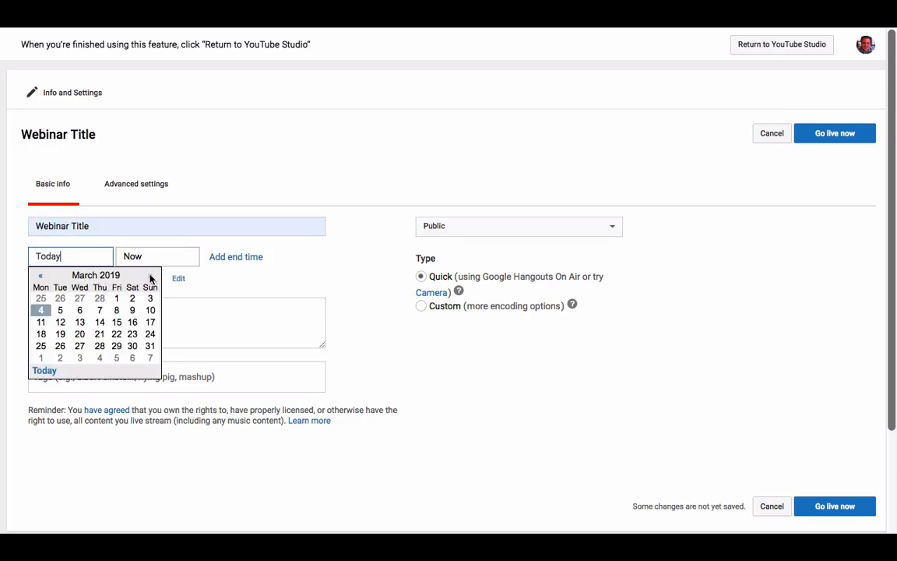
{"action": "left_click", "coordinate": [100, 313]}
{"action": "left_click", "coordinate": [62, 257]}
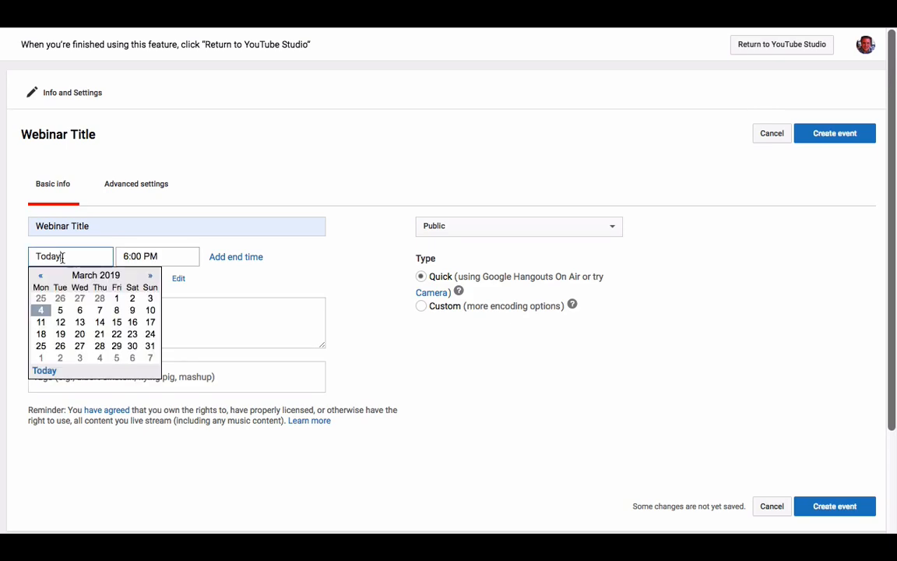
{"action": "left_click", "coordinate": [102, 312]}
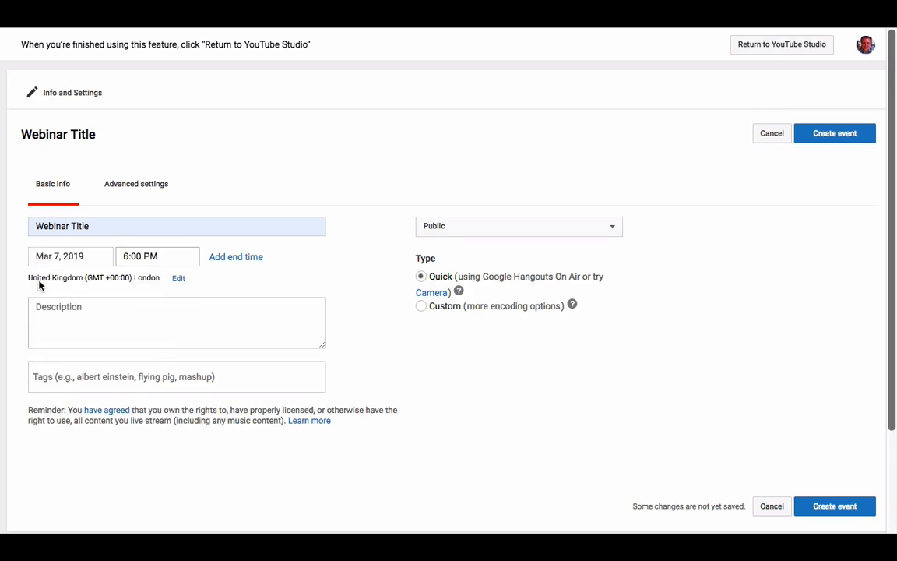
{"action": "left_click", "coordinate": [162, 256]}
{"action": "scroll", "coordinate": [162, 341], "scroll_direction": "down", "scroll_amount": 5}
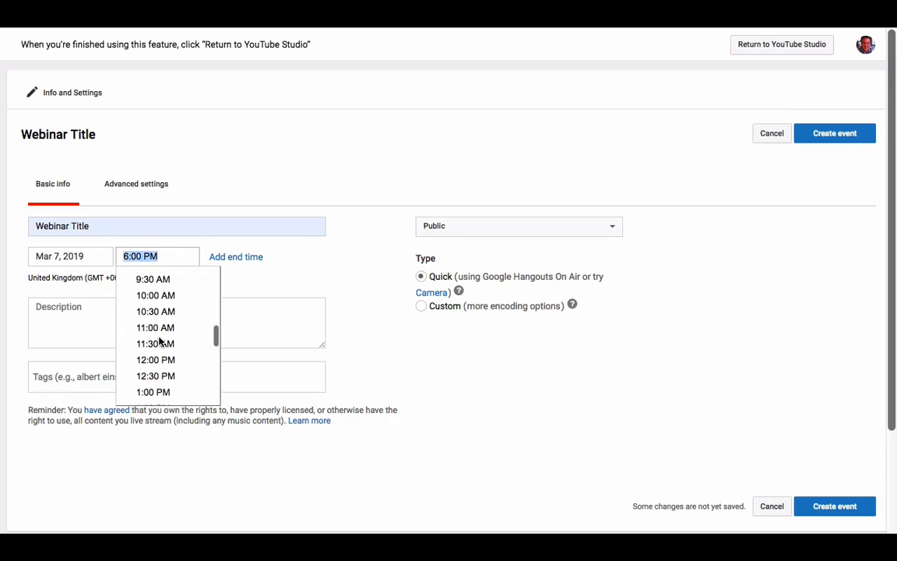
{"action": "scroll", "coordinate": [161, 341], "scroll_direction": "up", "scroll_amount": 1}
{"action": "scroll", "coordinate": [158, 335], "scroll_direction": "down", "scroll_amount": 10}
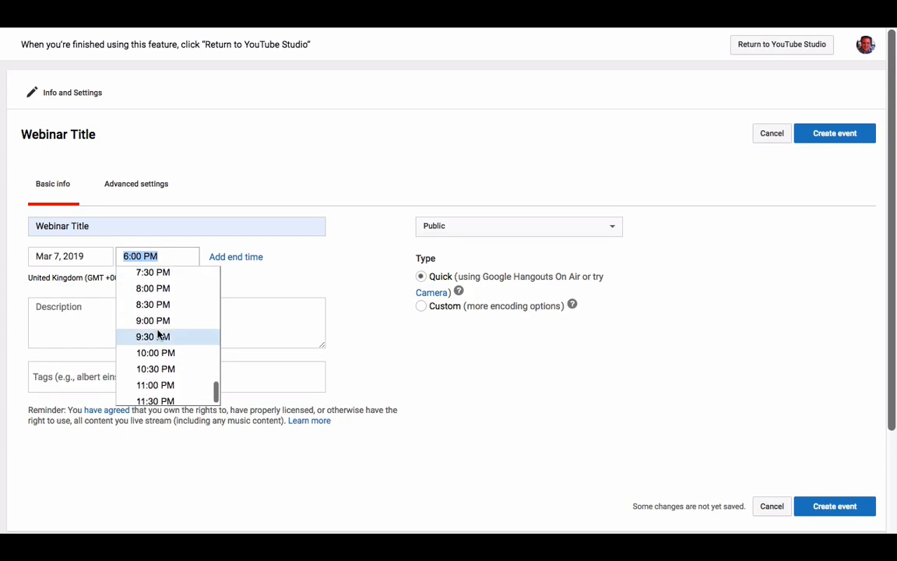
{"action": "left_click", "coordinate": [166, 296]}
{"action": "left_click", "coordinate": [130, 311]}
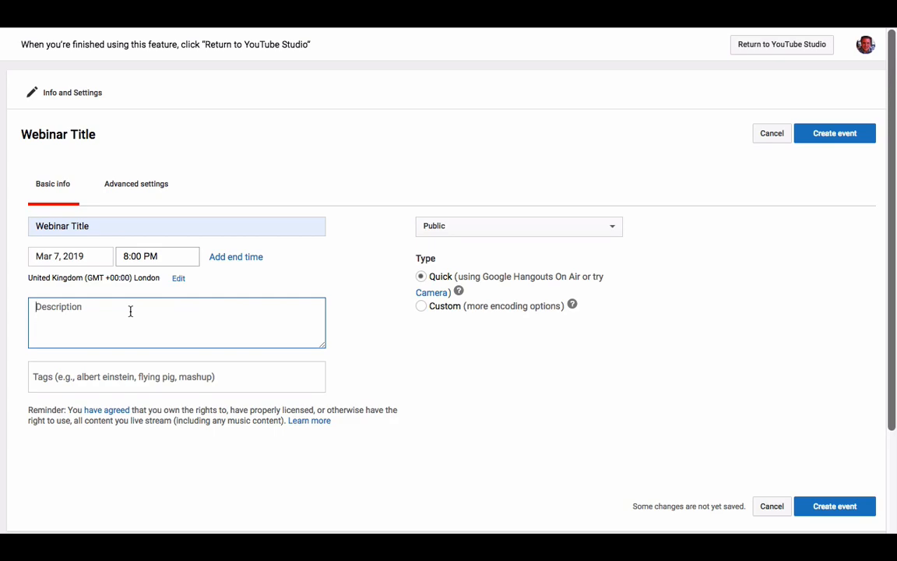
{"action": "left_click", "coordinate": [58, 380]}
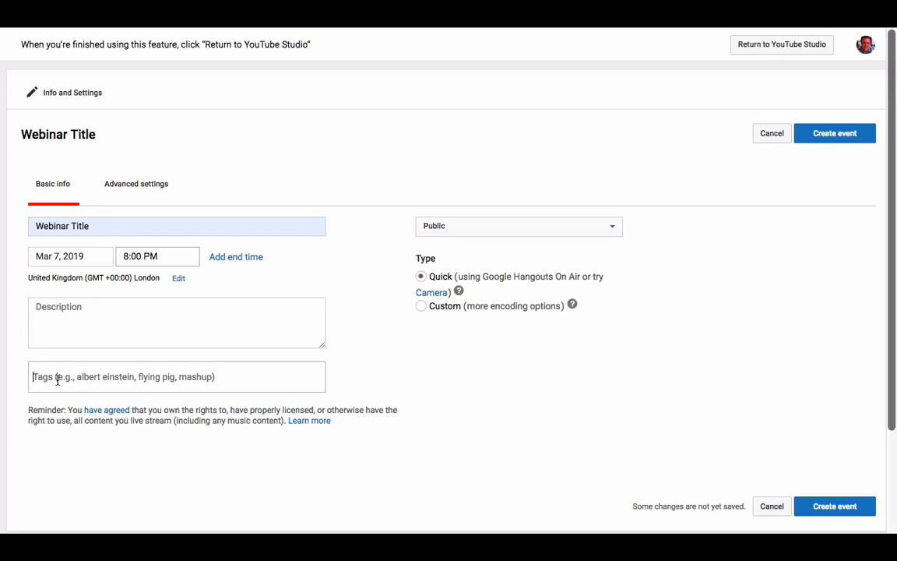
{"action": "left_click", "coordinate": [64, 316]}
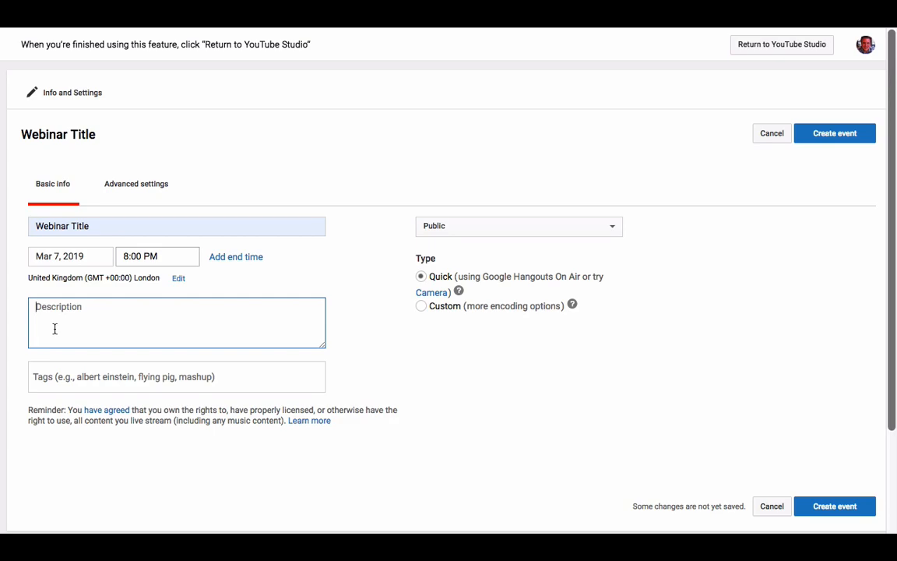
{"action": "left_click", "coordinate": [44, 376]}
{"action": "left_click", "coordinate": [88, 330]}
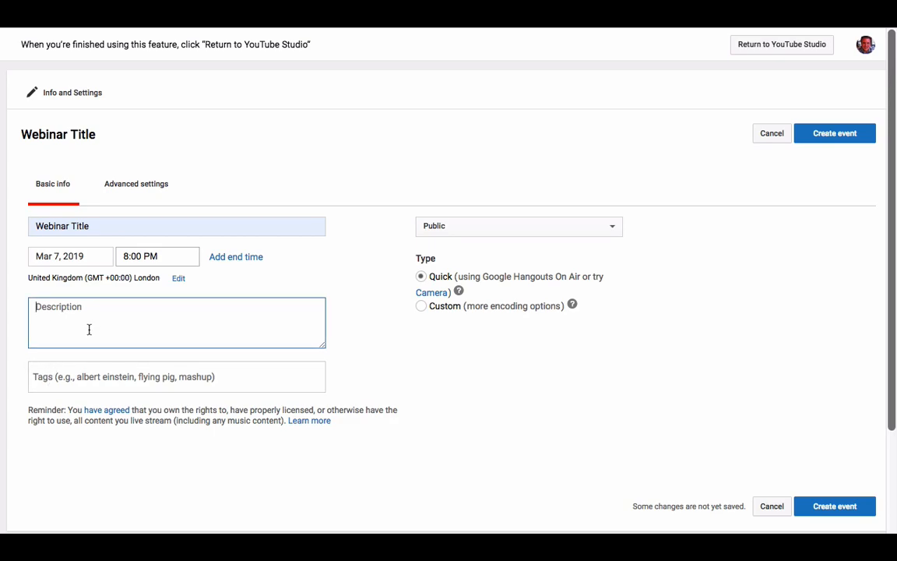
Set the live event's privacy to Unlisted and create the event.
{"action": "left_click", "coordinate": [471, 231]}
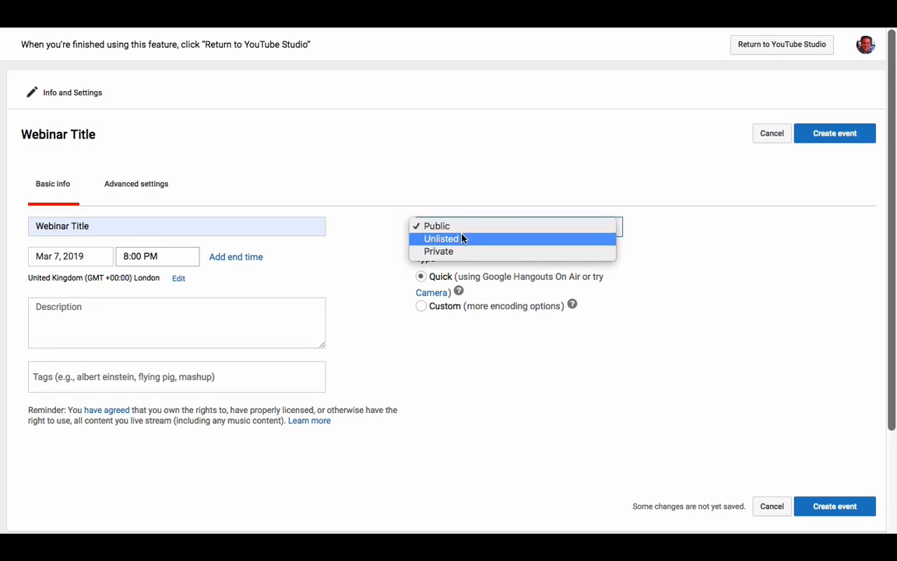
{"action": "left_click", "coordinate": [460, 239]}
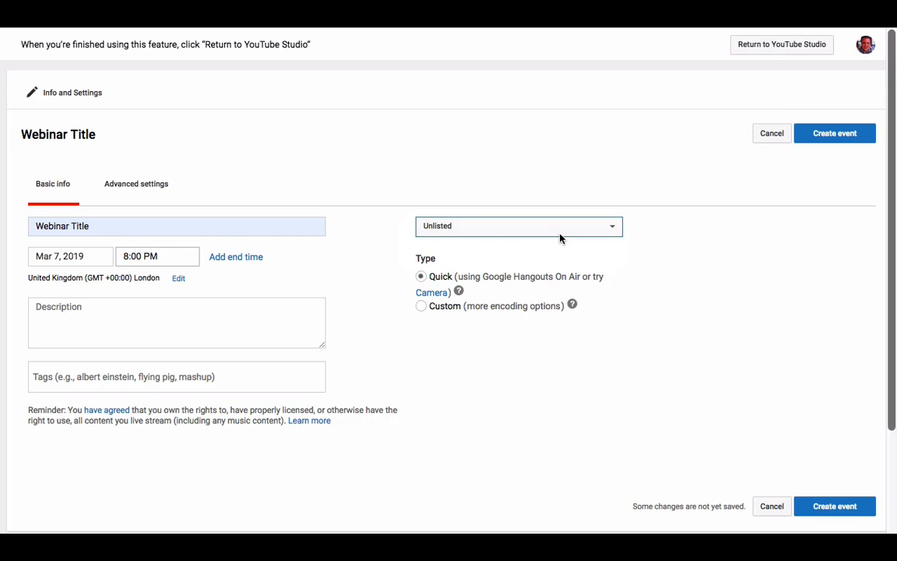
{"action": "left_click", "coordinate": [560, 238]}
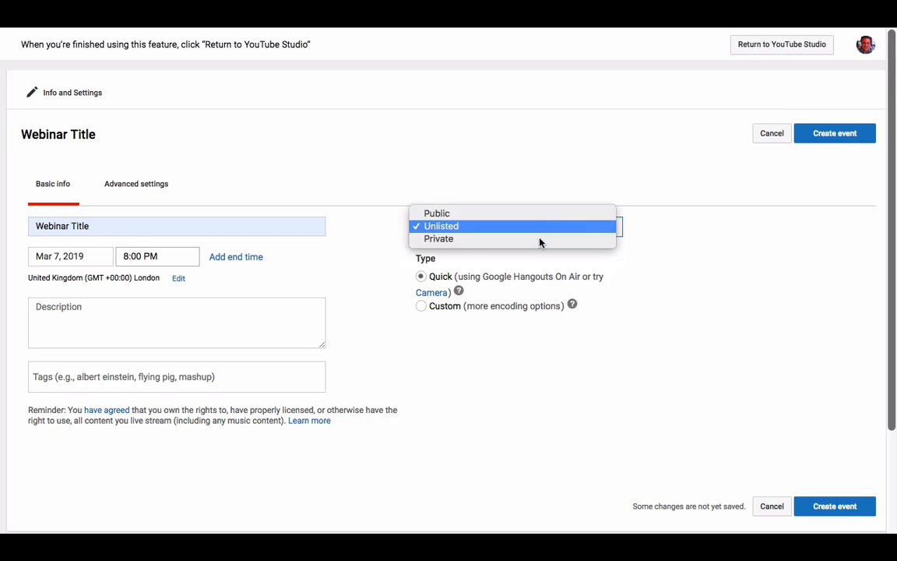
{"action": "left_click", "coordinate": [488, 226]}
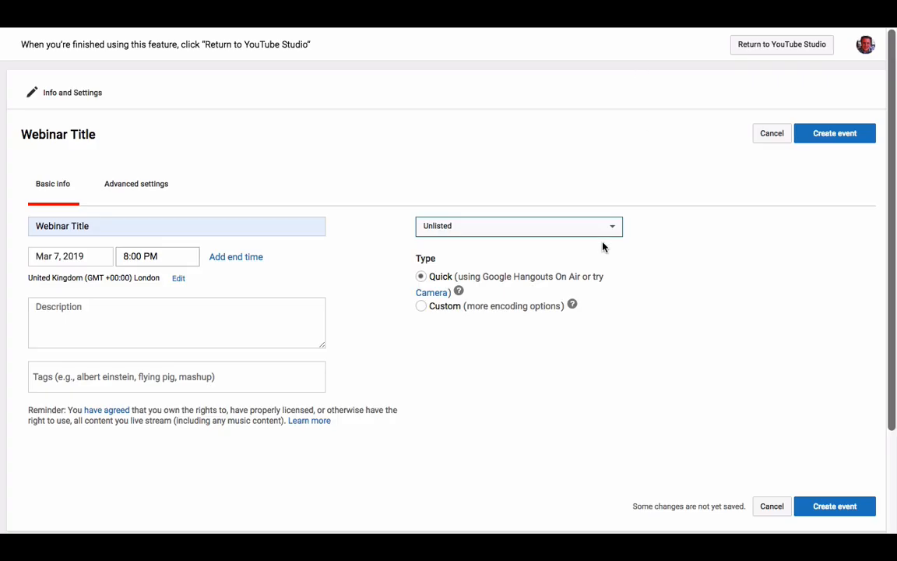
{"action": "left_click", "coordinate": [567, 232]}
{"action": "left_click", "coordinate": [567, 226]}
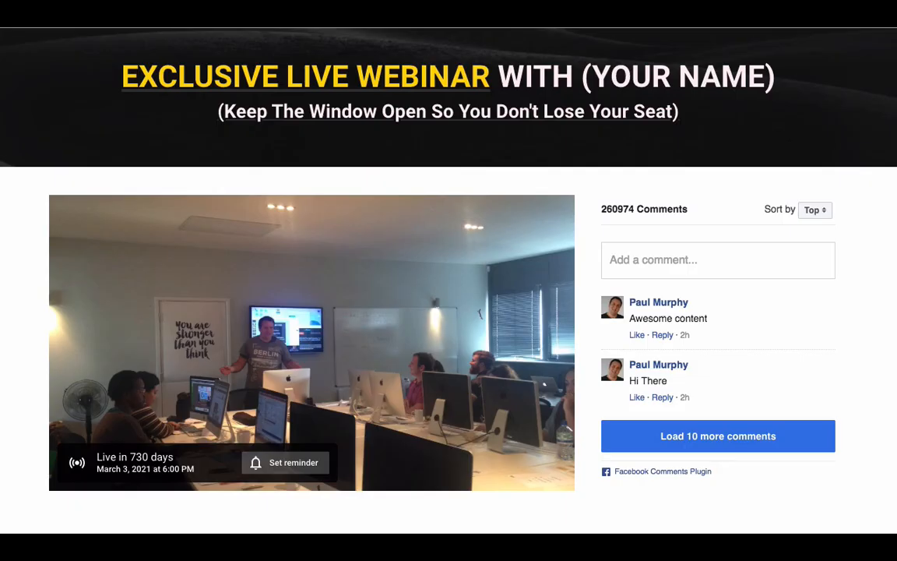
{"action": "mouse_move", "coordinate": [446, 227]}
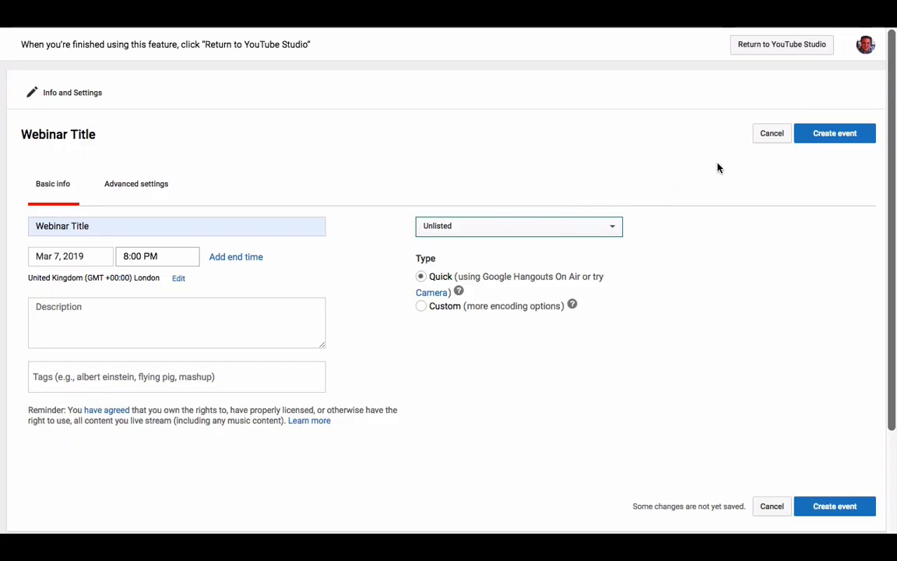
{"action": "left_click", "coordinate": [841, 141]}
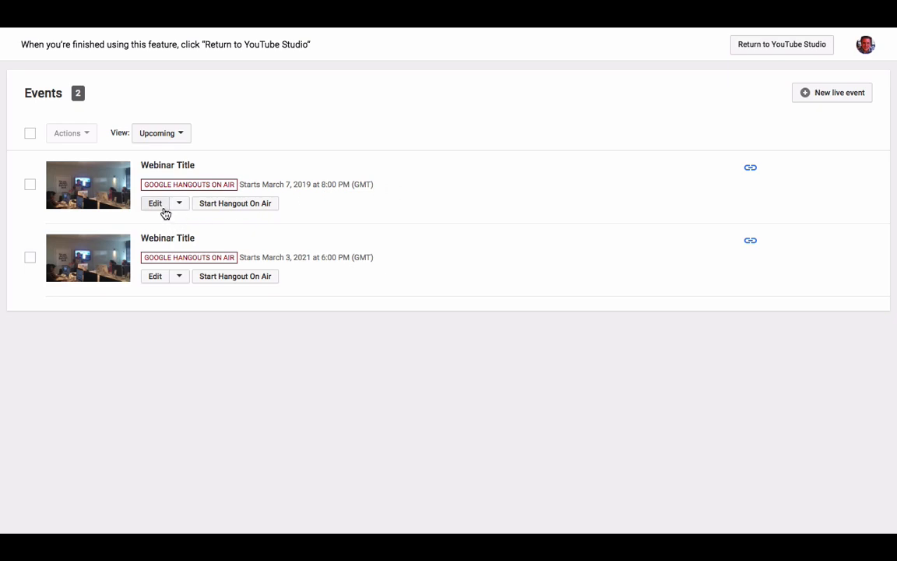
Edit the Mar 7, 2019 event, retitle it "Webinar Title Two", and open its advanced settings.
{"action": "left_click", "coordinate": [156, 204]}
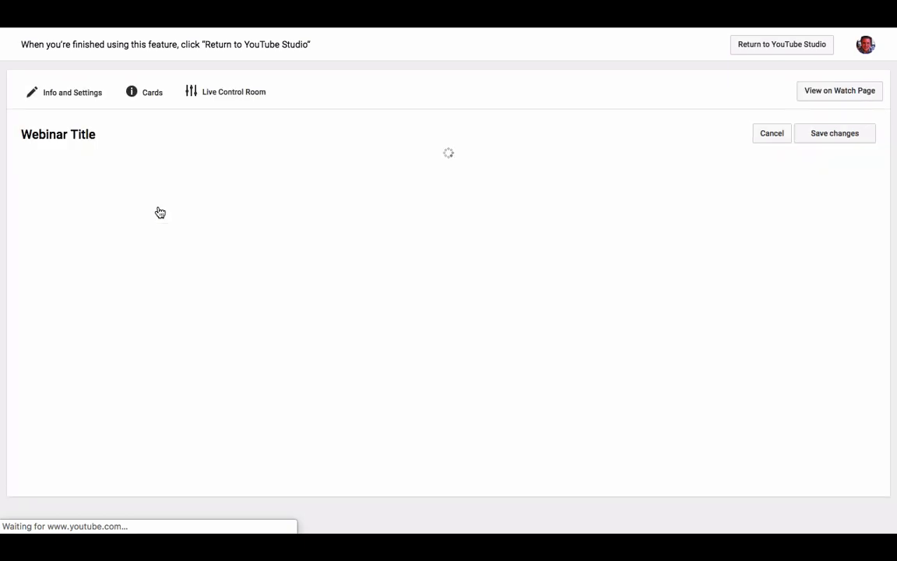
{"action": "left_click", "coordinate": [107, 225]}
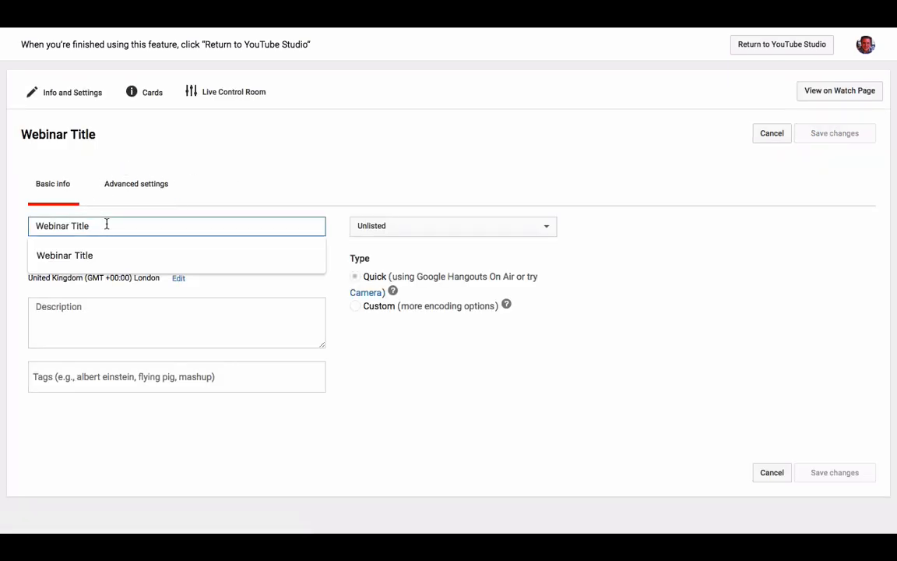
{"action": "type", "text": "Two"}
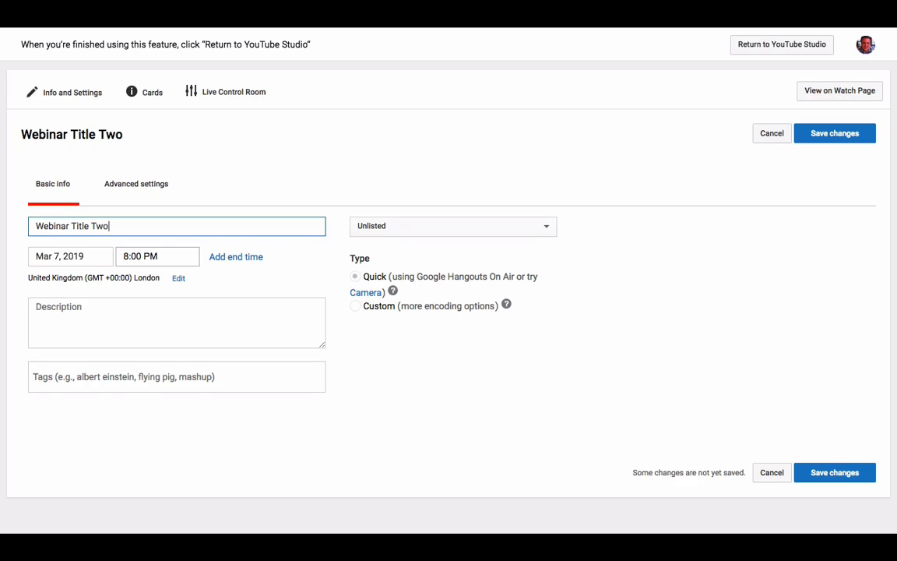
{"action": "left_click", "coordinate": [126, 185]}
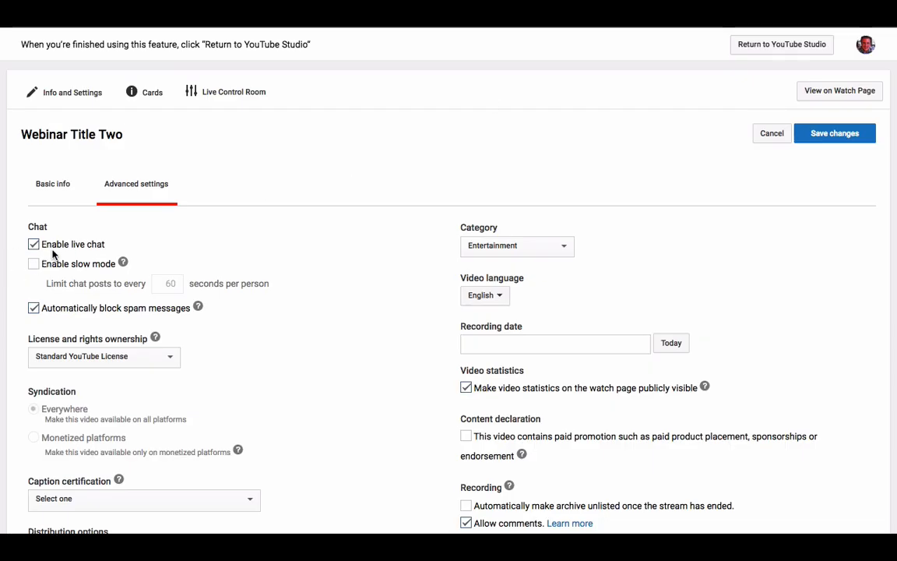
{"action": "left_click", "coordinate": [34, 244]}
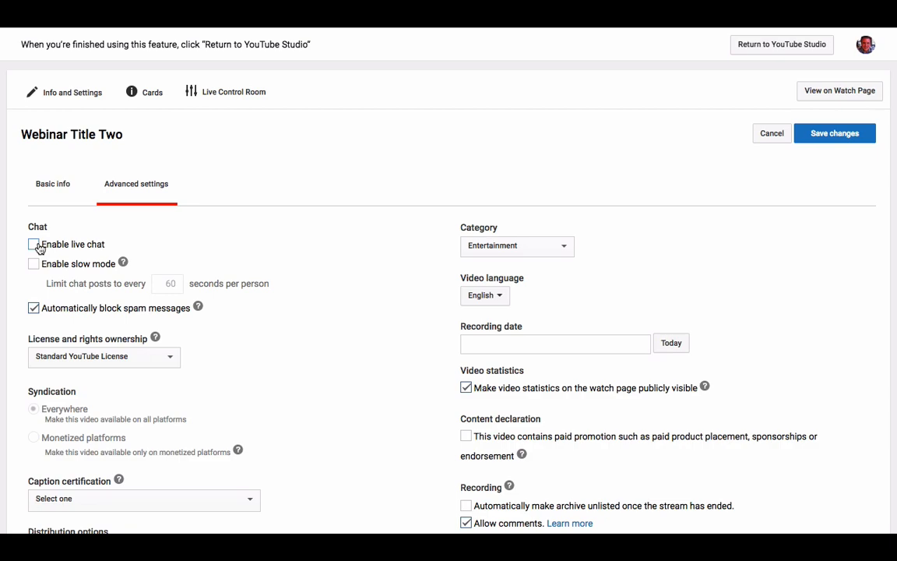
{"action": "left_click", "coordinate": [37, 245]}
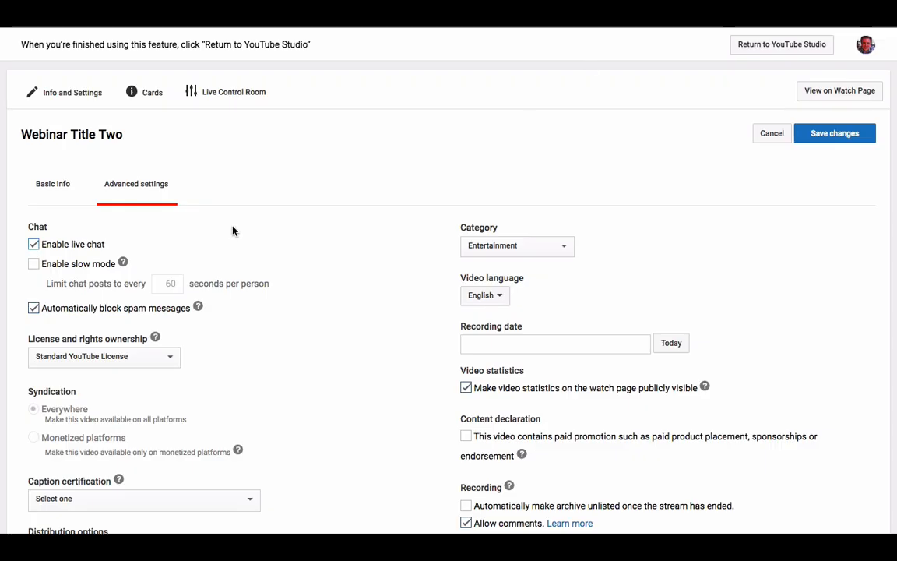
{"action": "left_click", "coordinate": [34, 245]}
{"action": "left_click", "coordinate": [34, 245]}
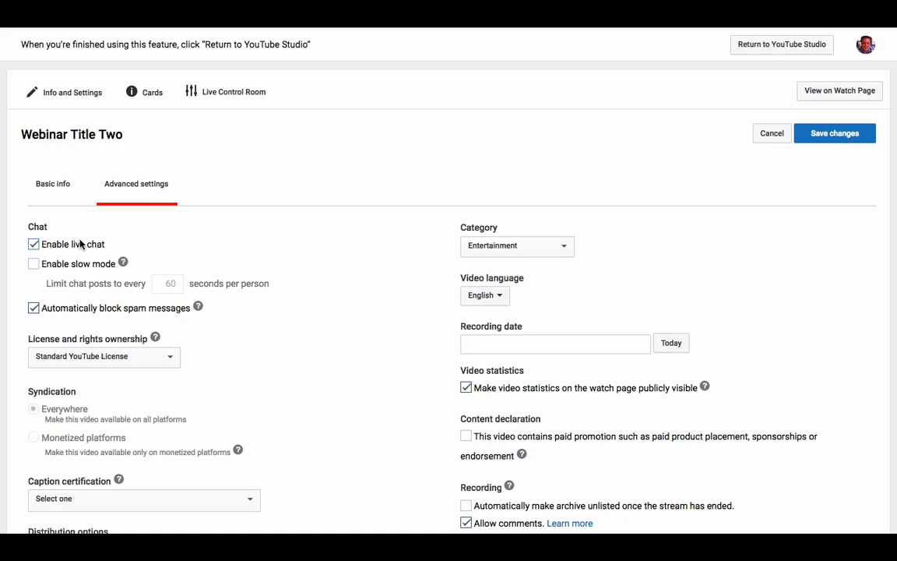
Set the event's comments to show all except potentially inappropriate comments, sorted by newest first.
{"action": "scroll", "coordinate": [336, 280], "scroll_direction": "down", "scroll_amount": 3}
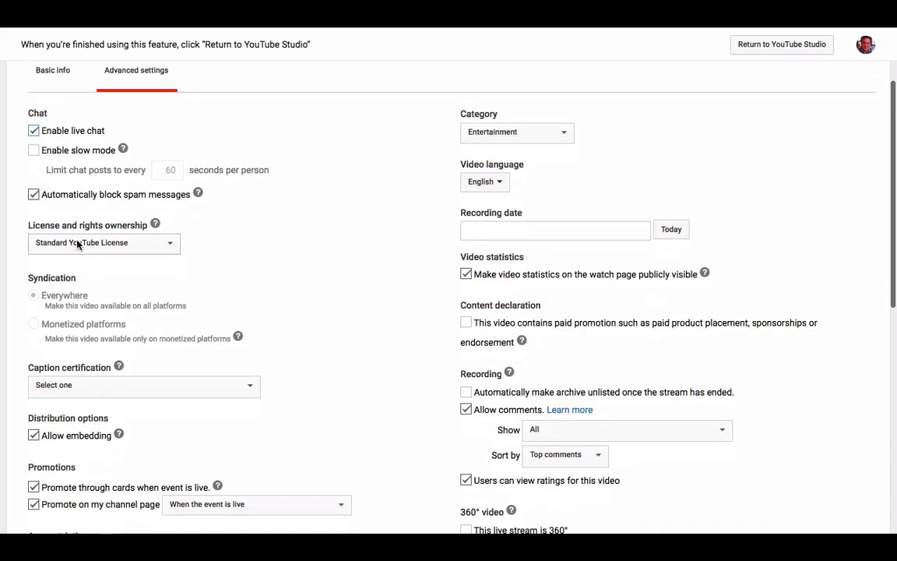
{"action": "scroll", "coordinate": [595, 178], "scroll_direction": "down", "scroll_amount": 4}
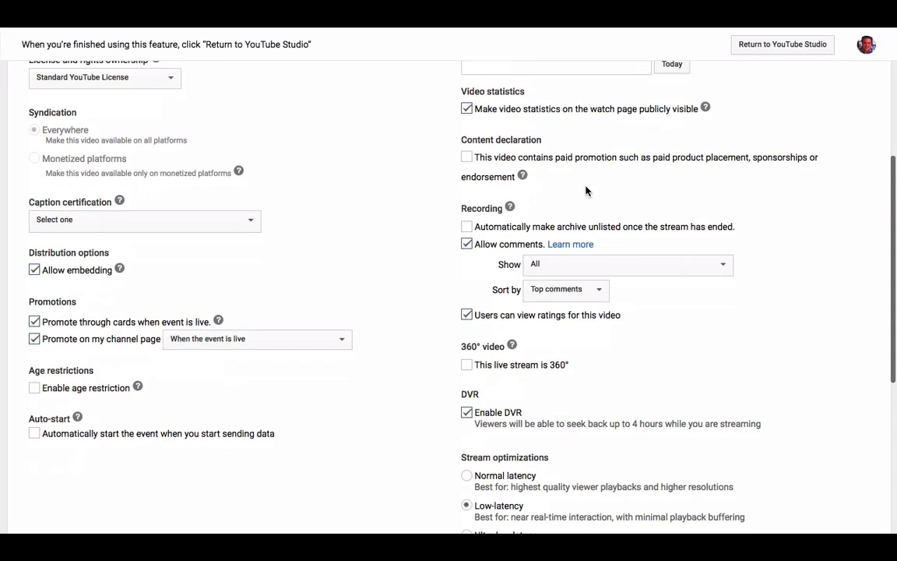
{"action": "scroll", "coordinate": [615, 231], "scroll_direction": "down", "scroll_amount": 1}
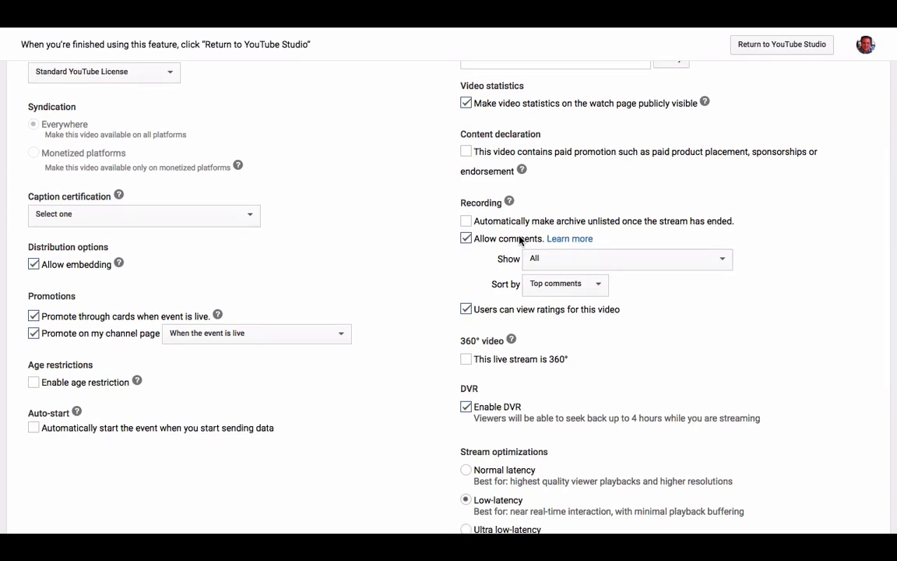
{"action": "left_click", "coordinate": [465, 239]}
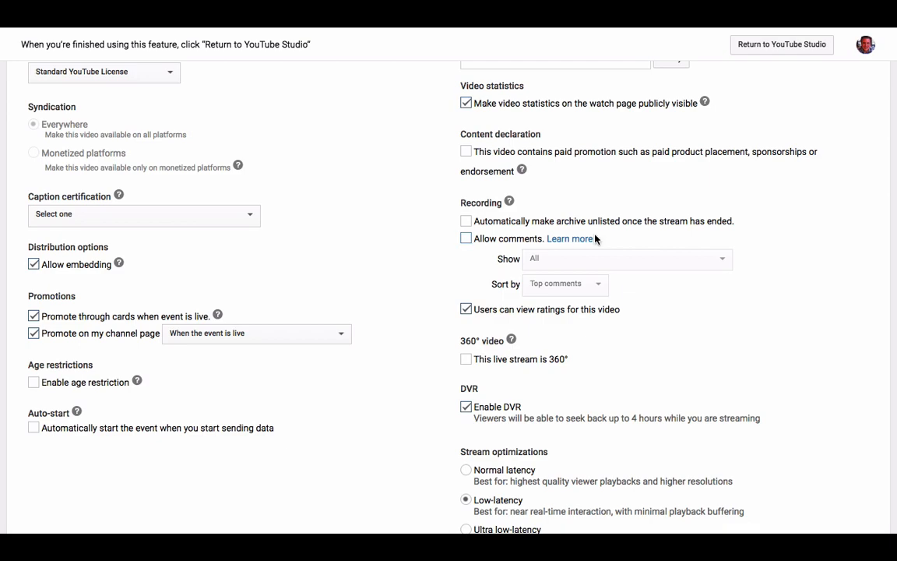
{"action": "left_click", "coordinate": [466, 238]}
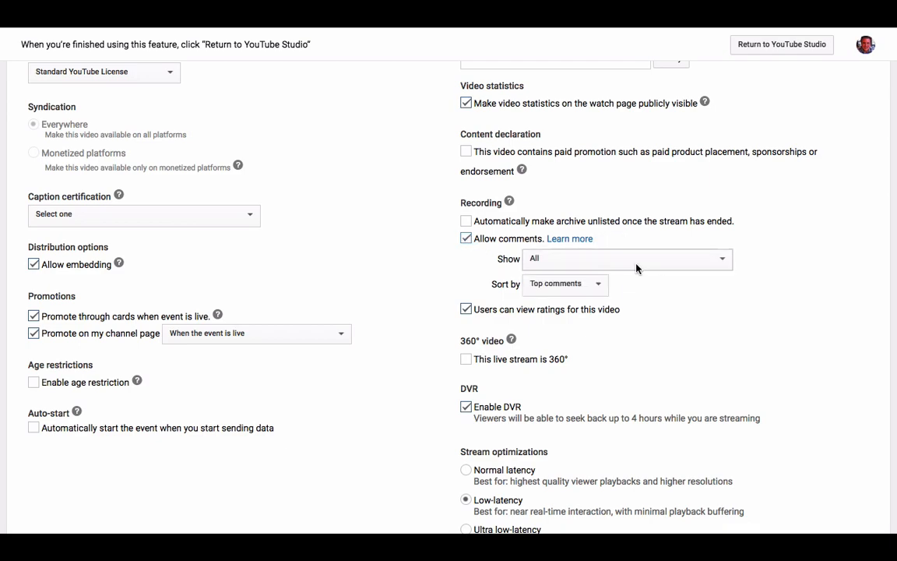
{"action": "left_click", "coordinate": [619, 260]}
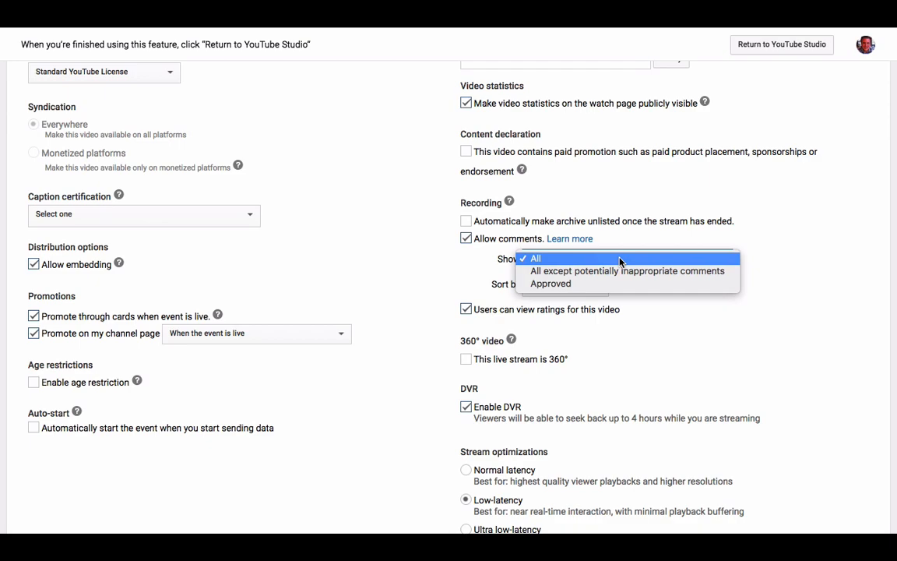
{"action": "left_click", "coordinate": [573, 272]}
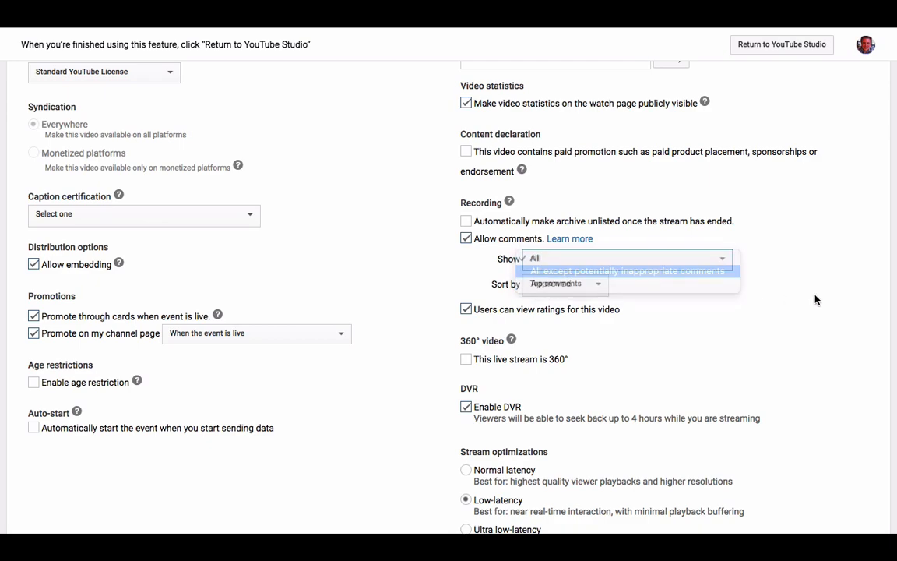
{"action": "left_click", "coordinate": [585, 284]}
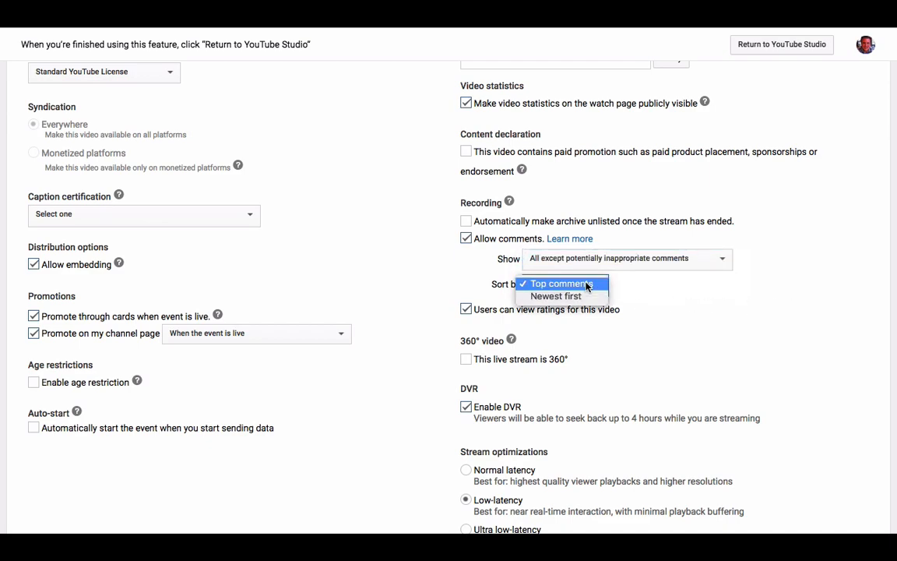
{"action": "left_click", "coordinate": [579, 297]}
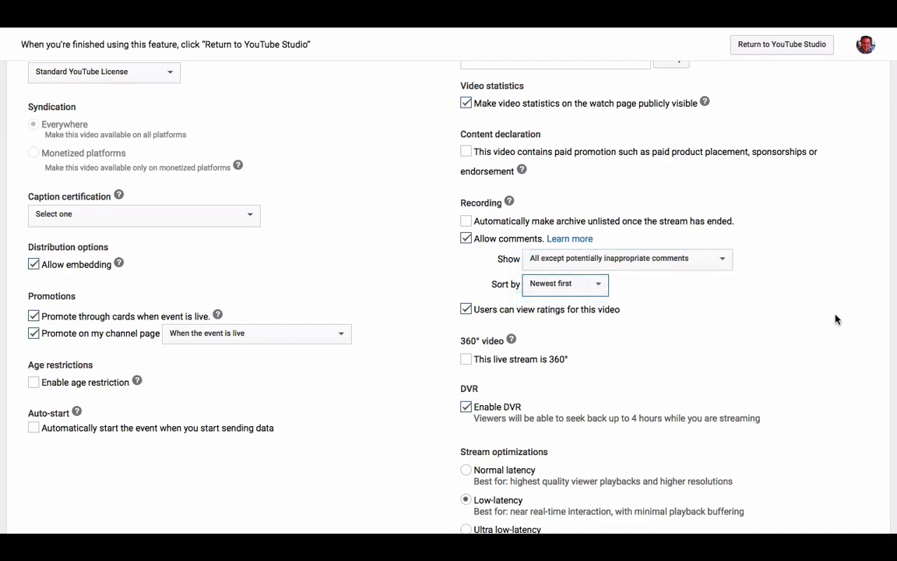
Turn off both live chat and comments for the event.
{"action": "scroll", "coordinate": [567, 305], "scroll_direction": "up", "scroll_amount": 5}
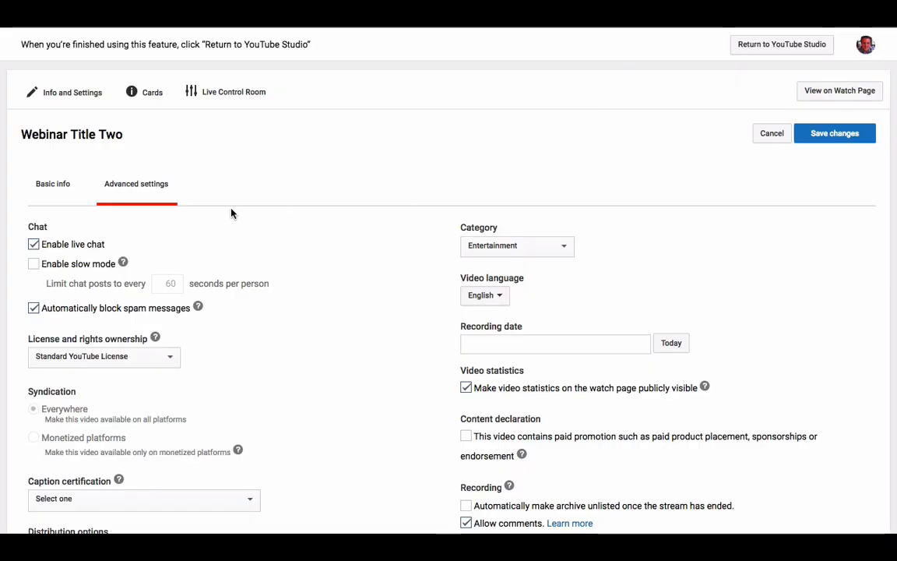
{"action": "left_click", "coordinate": [34, 244]}
{"action": "scroll", "coordinate": [531, 248], "scroll_direction": "down", "scroll_amount": 5}
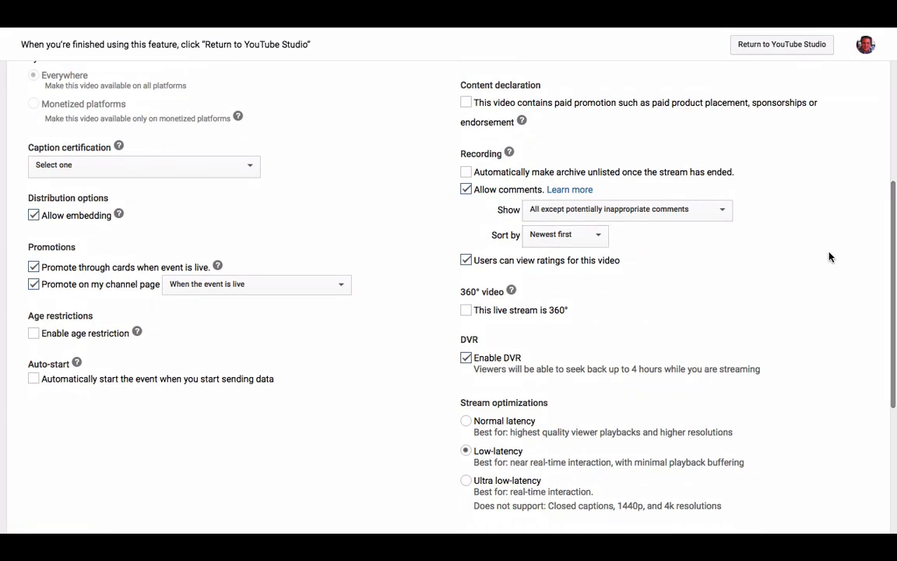
{"action": "scroll", "coordinate": [641, 269], "scroll_direction": "down", "scroll_amount": 1}
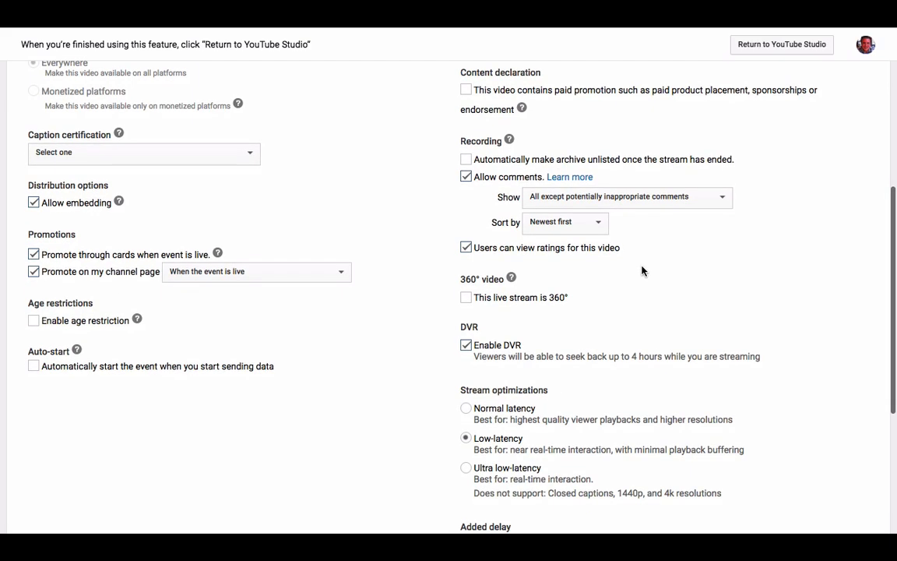
{"action": "scroll", "coordinate": [641, 269], "scroll_direction": "up", "scroll_amount": 3}
{"action": "scroll", "coordinate": [641, 267], "scroll_direction": "up", "scroll_amount": 3}
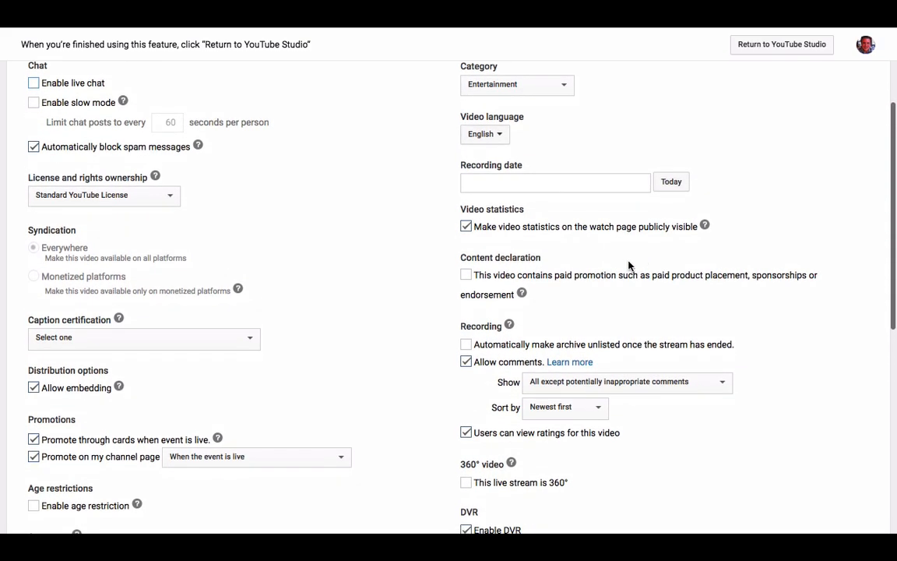
{"action": "scroll", "coordinate": [592, 279], "scroll_direction": "down", "scroll_amount": 4}
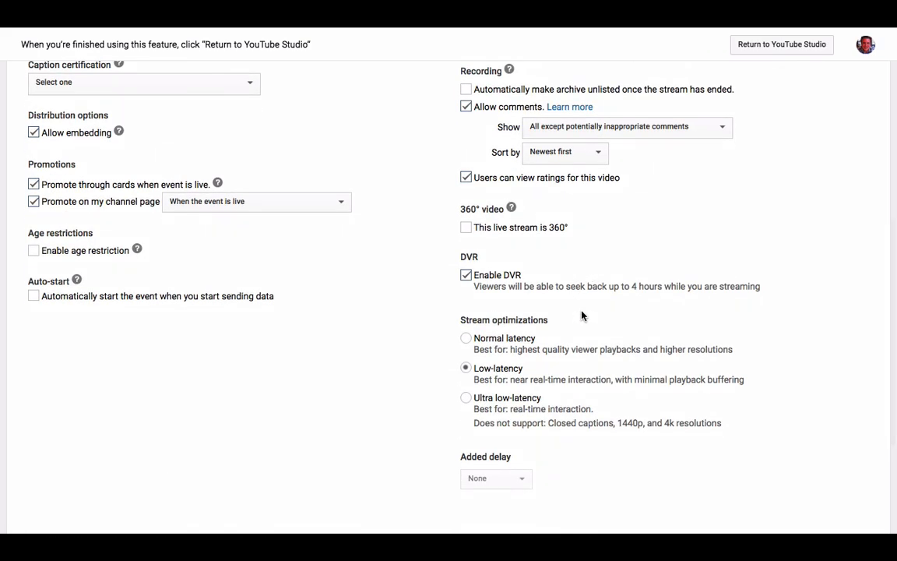
{"action": "left_click", "coordinate": [466, 106]}
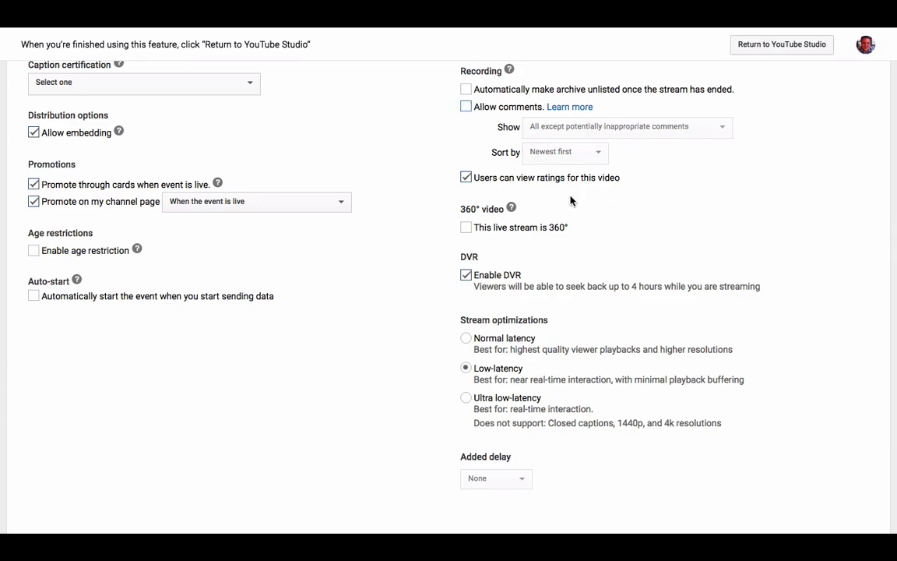
{"action": "scroll", "coordinate": [533, 203], "scroll_direction": "down", "scroll_amount": 2}
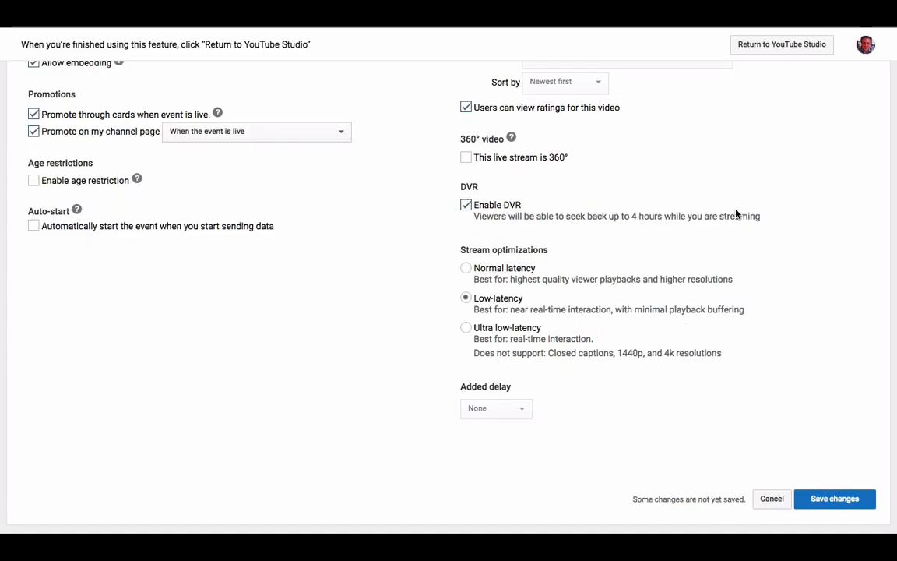
{"action": "left_click", "coordinate": [465, 205]}
{"action": "scroll", "coordinate": [595, 212], "scroll_direction": "up", "scroll_amount": 5}
{"action": "scroll", "coordinate": [545, 195], "scroll_direction": "down", "scroll_amount": 2}
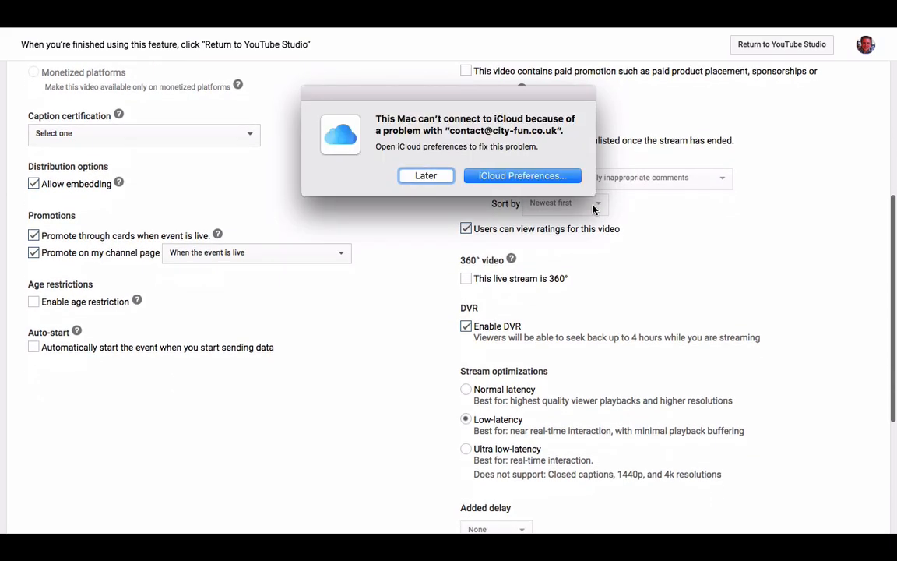
Dismiss the iCloud connection alert and return to the event's advanced settings.
{"action": "left_click", "coordinate": [471, 174]}
{"action": "scroll", "coordinate": [613, 306], "scroll_direction": "down", "scroll_amount": 1}
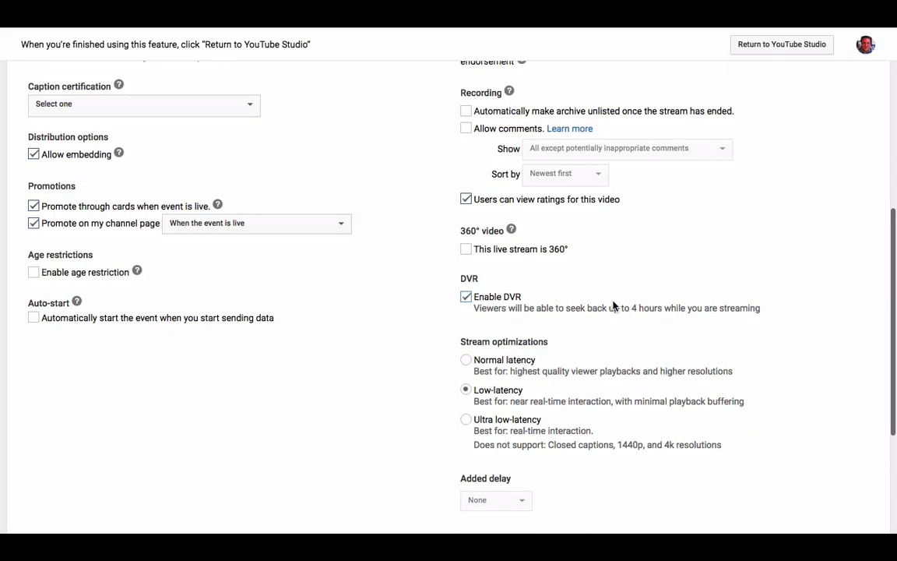
{"action": "scroll", "coordinate": [546, 277], "scroll_direction": "down", "scroll_amount": 3}
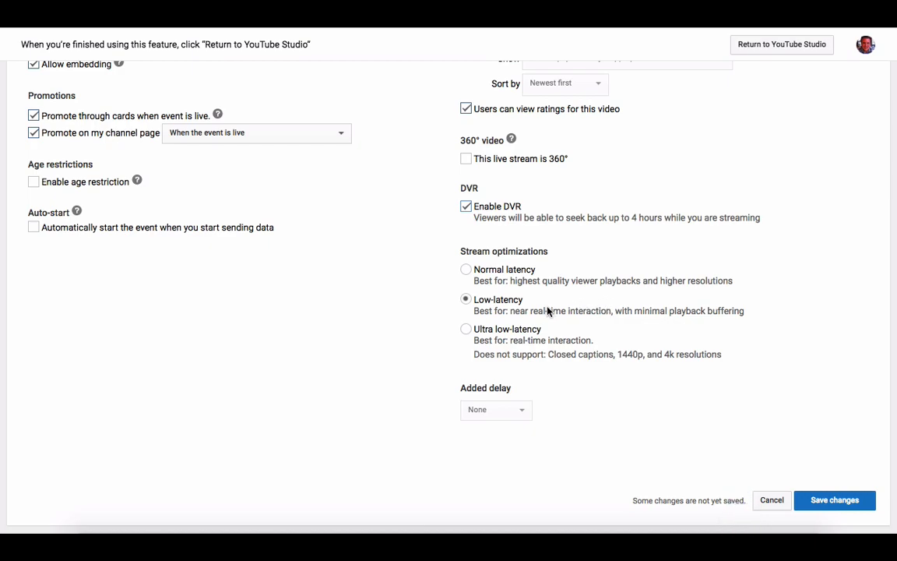
{"action": "left_click", "coordinate": [465, 333]}
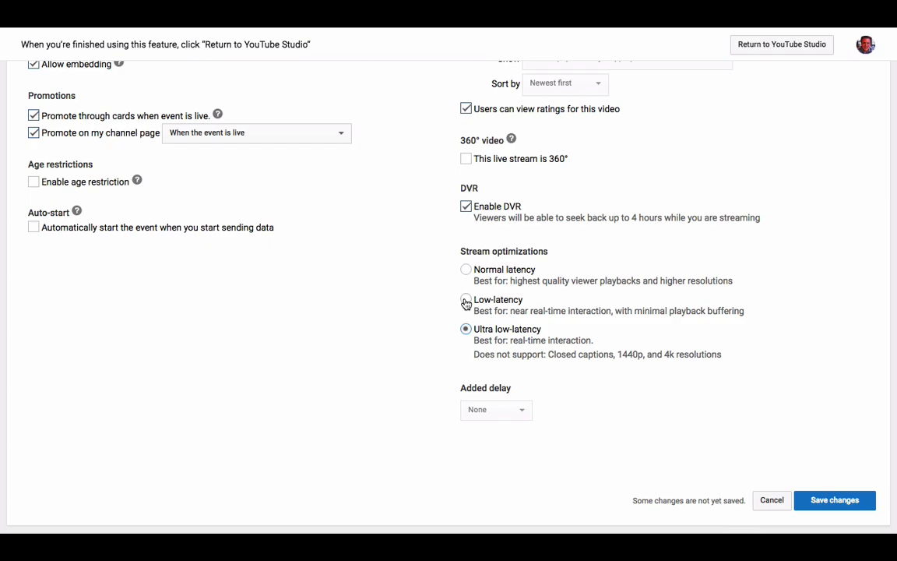
{"action": "left_click", "coordinate": [466, 303]}
{"action": "left_click", "coordinate": [466, 268]}
{"action": "left_click", "coordinate": [467, 301]}
{"action": "scroll", "coordinate": [448, 276], "scroll_direction": "up", "scroll_amount": 3}
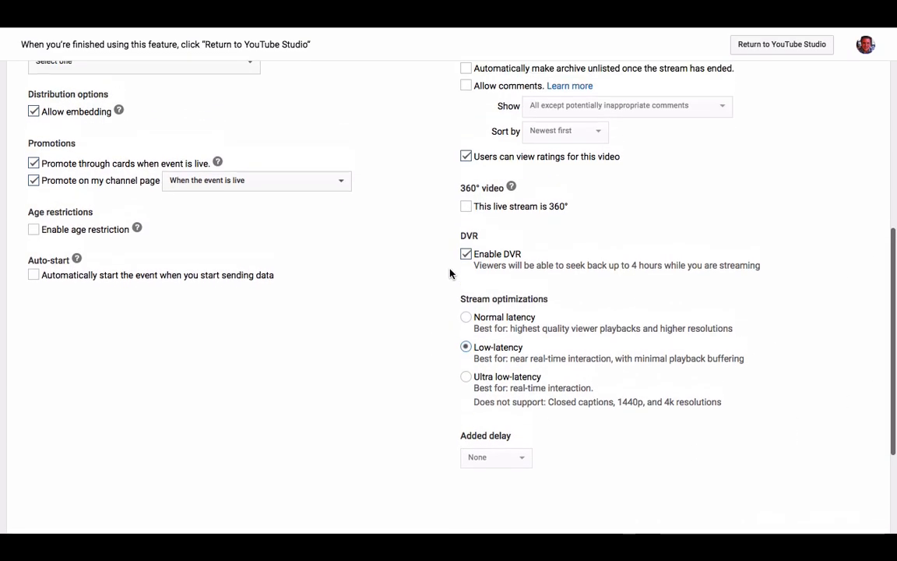
Review the event's advanced settings and basic info, including chat, embedding, comments, start date and privacy.
{"action": "scroll", "coordinate": [399, 222], "scroll_direction": "up", "scroll_amount": 5}
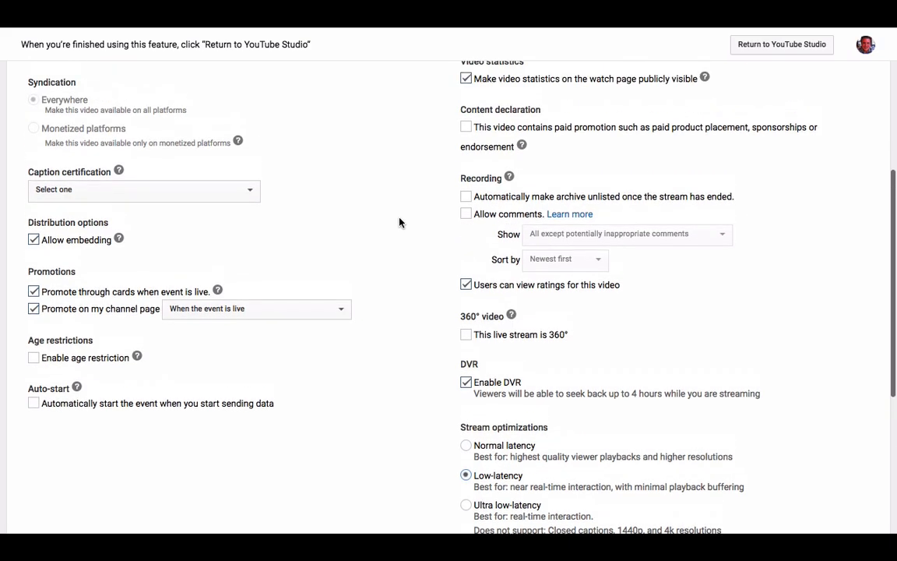
{"action": "scroll", "coordinate": [398, 223], "scroll_direction": "down", "scroll_amount": 3}
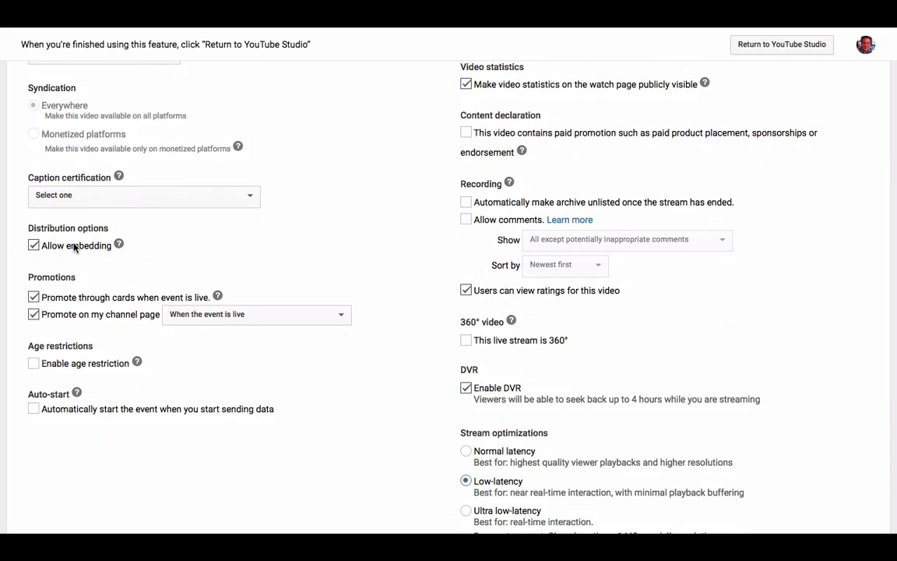
{"action": "scroll", "coordinate": [165, 238], "scroll_direction": "up", "scroll_amount": 5}
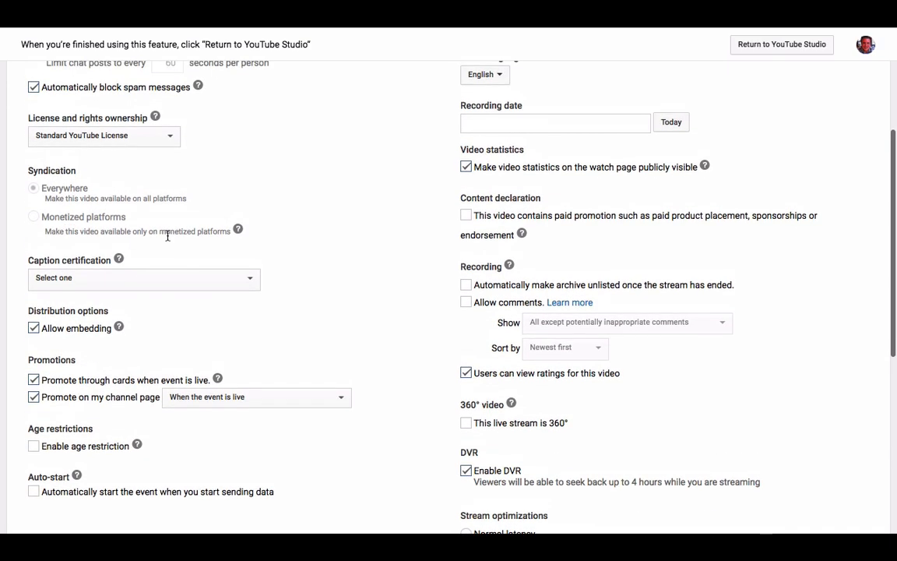
{"action": "scroll", "coordinate": [167, 235], "scroll_direction": "up", "scroll_amount": 1}
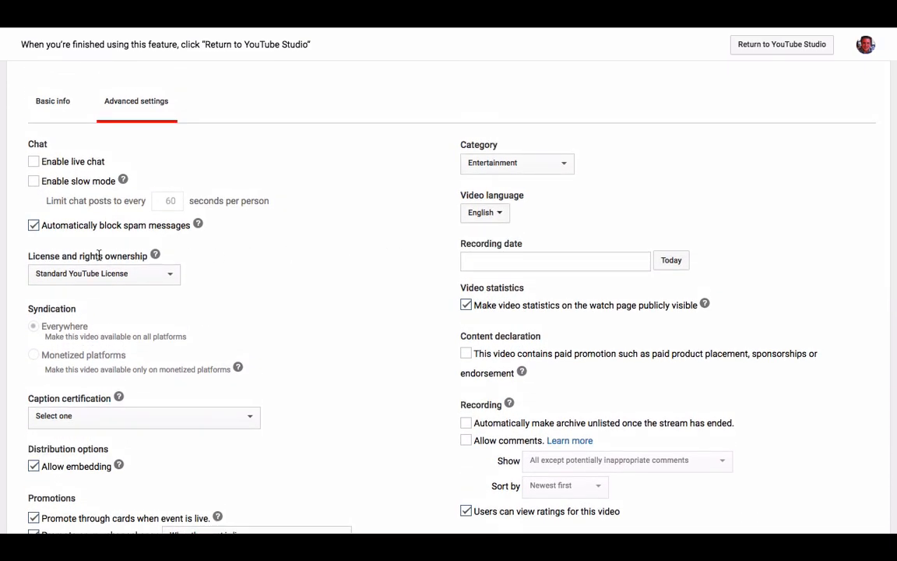
{"action": "scroll", "coordinate": [99, 255], "scroll_direction": "down", "scroll_amount": 3}
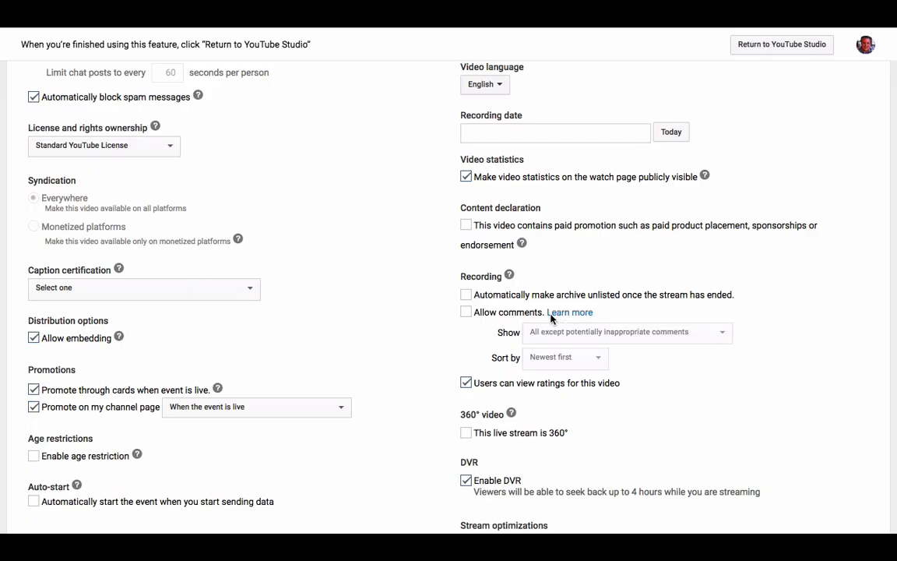
{"action": "scroll", "coordinate": [250, 288], "scroll_direction": "up", "scroll_amount": 5}
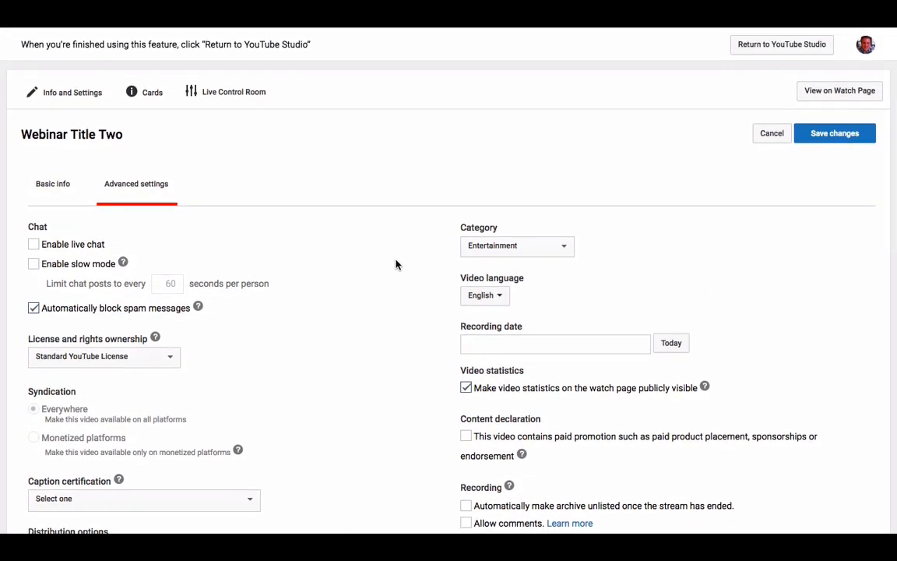
{"action": "left_click", "coordinate": [74, 191]}
{"action": "scroll", "coordinate": [351, 250], "scroll_direction": "down", "scroll_amount": 2}
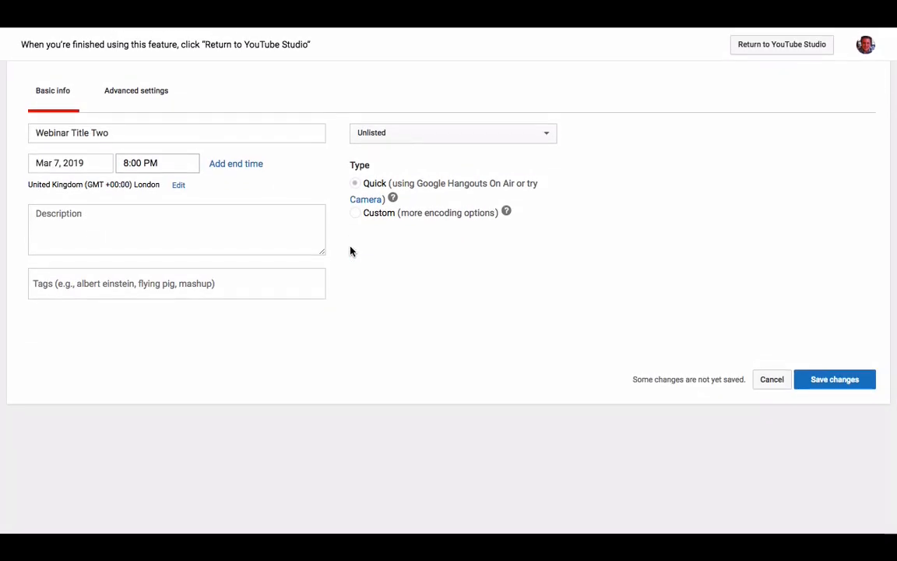
{"action": "scroll", "coordinate": [351, 250], "scroll_direction": "up", "scroll_amount": 2}
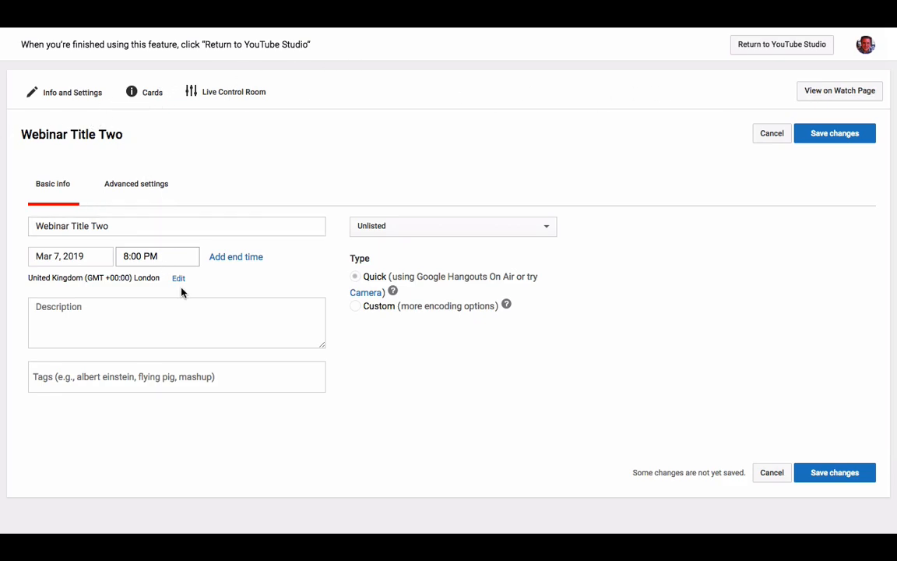
{"action": "left_click", "coordinate": [136, 187]}
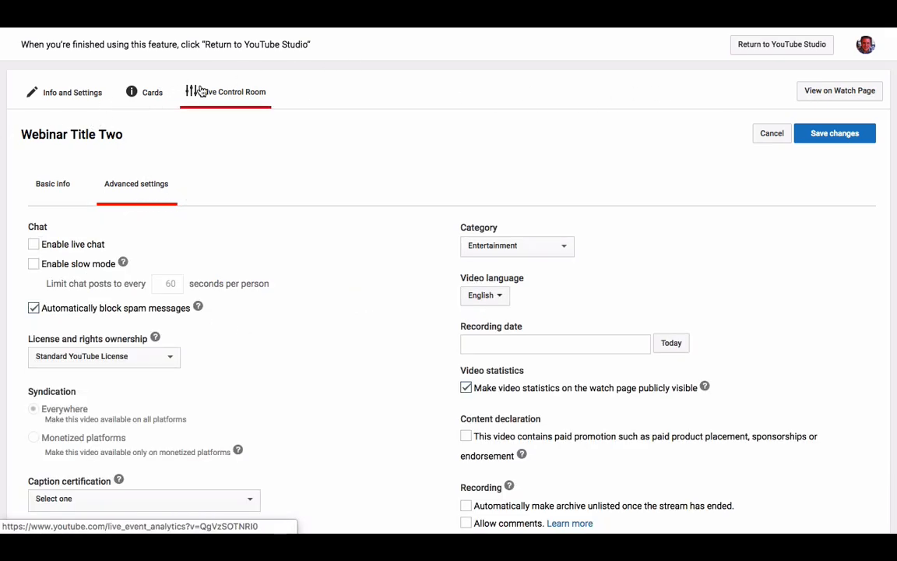
{"action": "scroll", "coordinate": [199, 171], "scroll_direction": "down", "scroll_amount": 6}
{"action": "scroll", "coordinate": [199, 171], "scroll_direction": "up", "scroll_amount": 6}
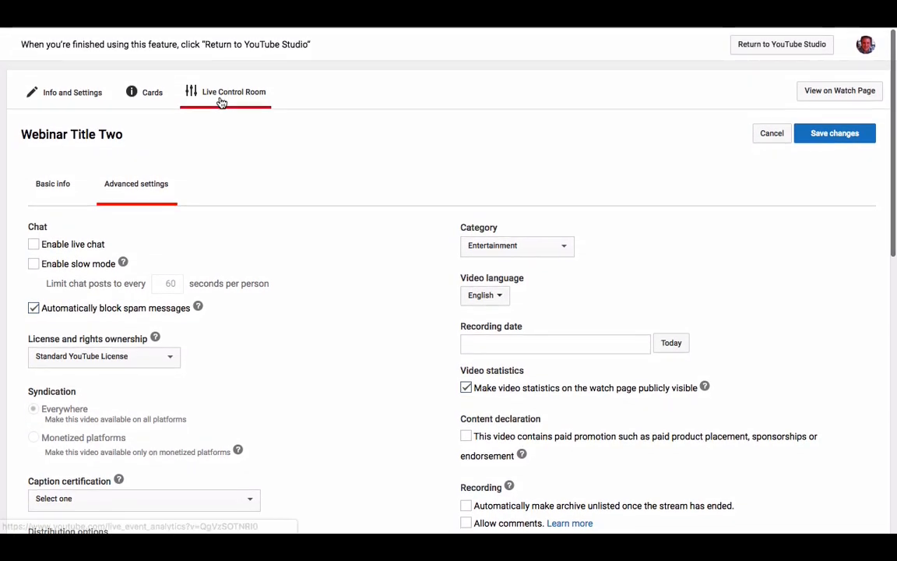
Stay on the event's settings page instead of leaving for the Live Control Room, and save the changes.
{"action": "left_click", "coordinate": [220, 96]}
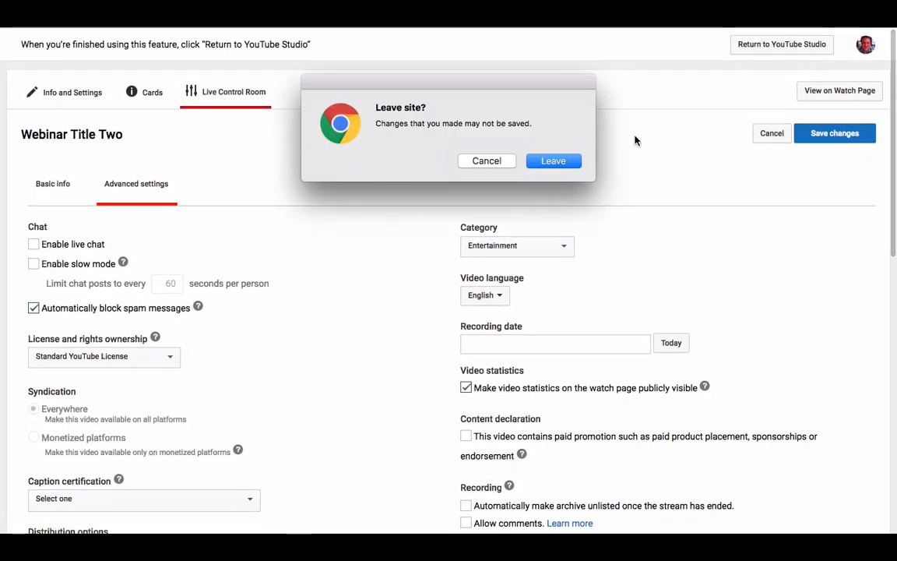
{"action": "left_click", "coordinate": [512, 162]}
{"action": "left_click", "coordinate": [841, 136]}
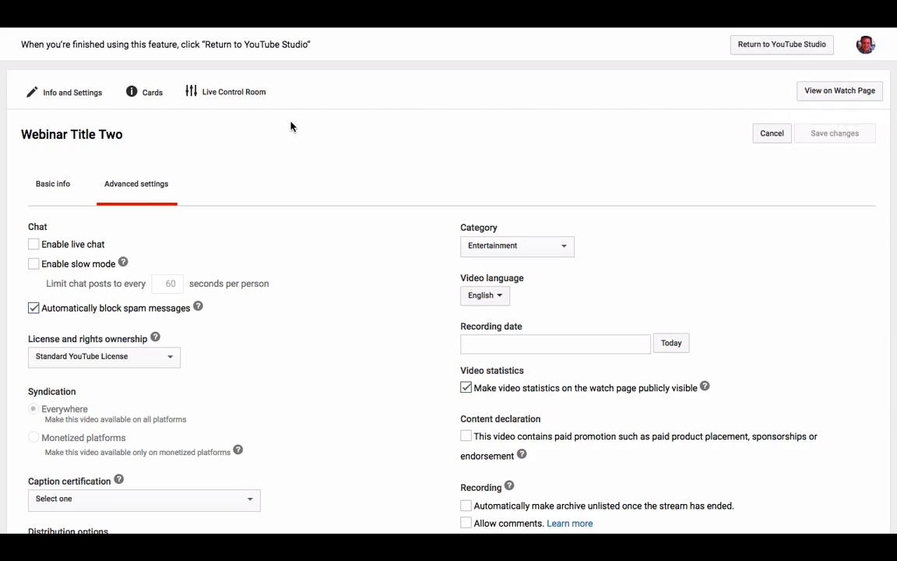
View the event on its watch page and open the video for editing in YouTube Studio.
{"action": "scroll", "coordinate": [288, 150], "scroll_direction": "down", "scroll_amount": 10}
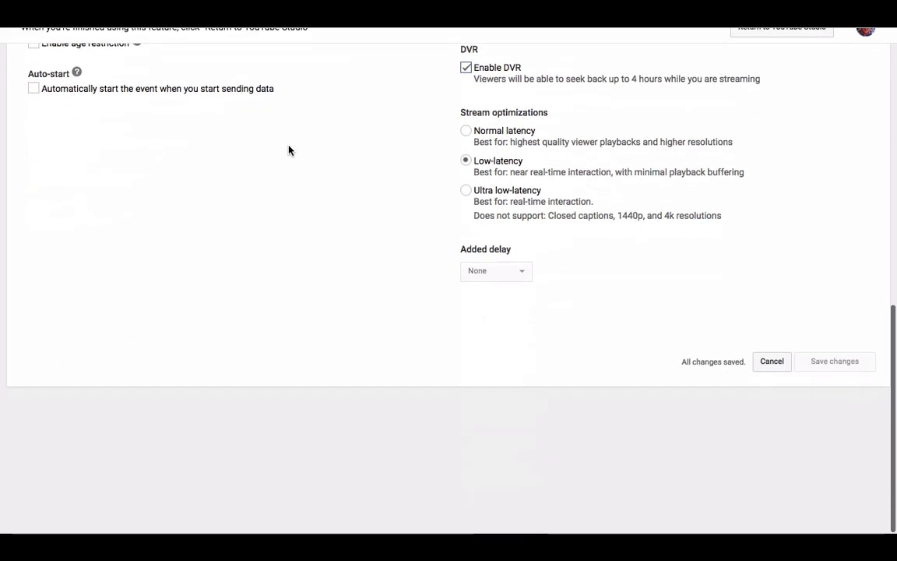
{"action": "scroll", "coordinate": [288, 150], "scroll_direction": "up", "scroll_amount": 10}
{"action": "left_click", "coordinate": [841, 92]}
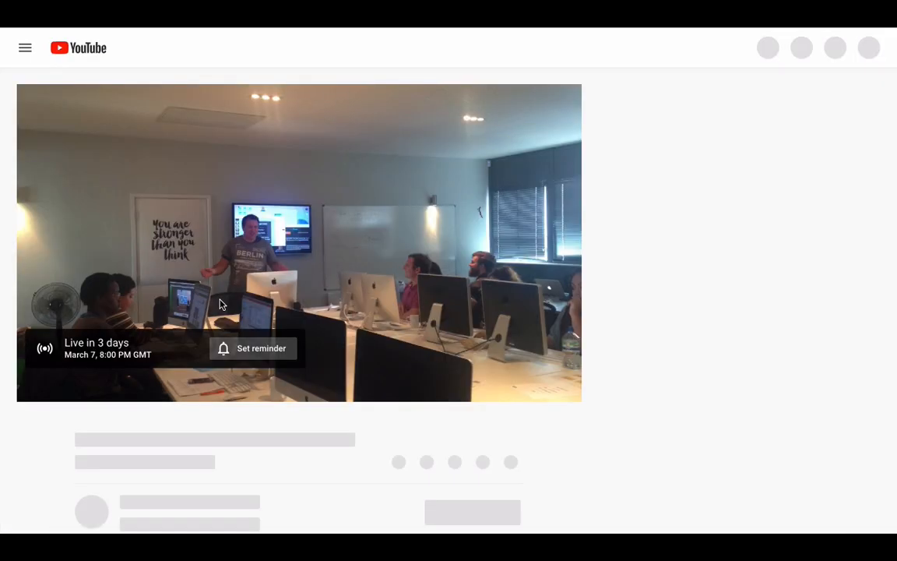
{"action": "scroll", "coordinate": [241, 289], "scroll_direction": "down", "scroll_amount": 2}
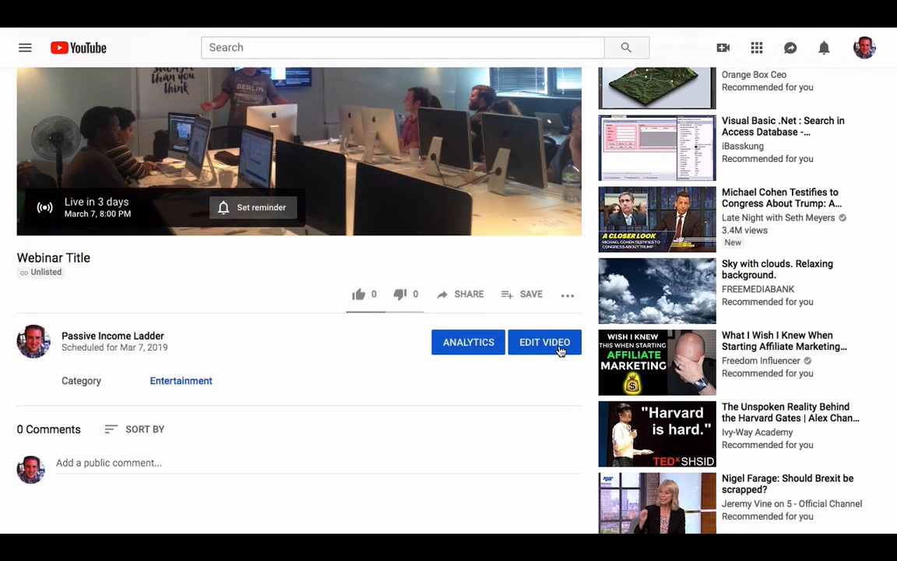
{"action": "left_click", "coordinate": [568, 352]}
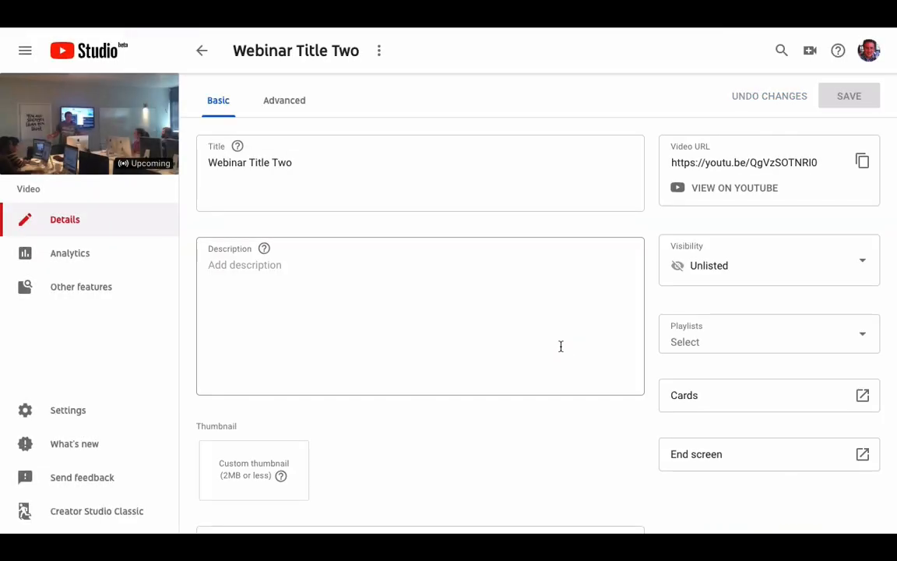
Upload the LIVE WEBINAR image "Copy of Copy of Copy of…s (1).png" as the event's custom thumbnail and save.
{"action": "scroll", "coordinate": [560, 345], "scroll_direction": "down", "scroll_amount": 1}
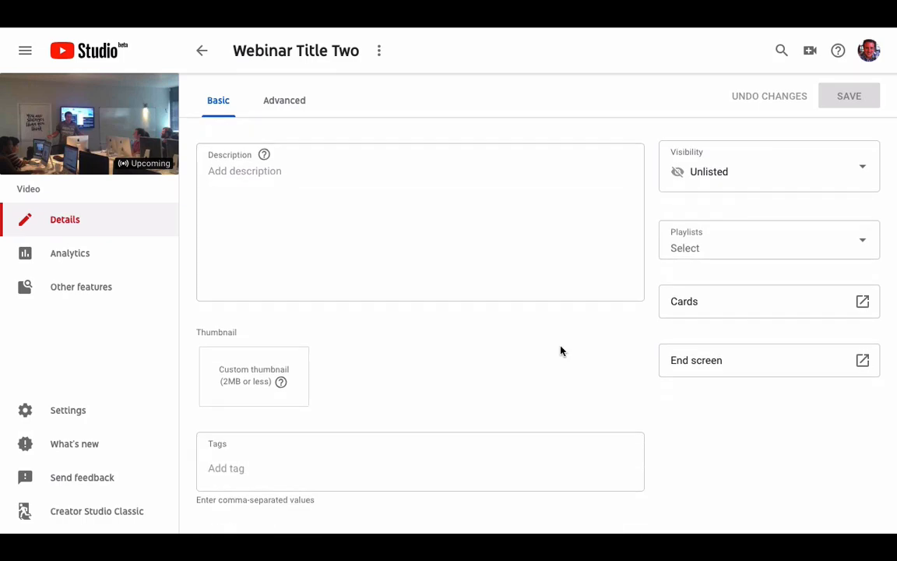
{"action": "left_click", "coordinate": [244, 379]}
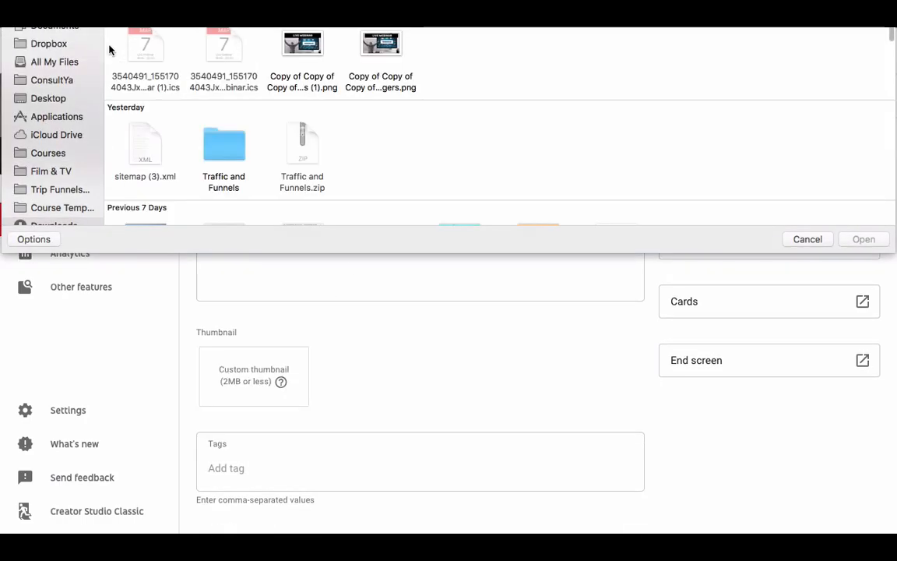
{"action": "left_click", "coordinate": [70, 61]}
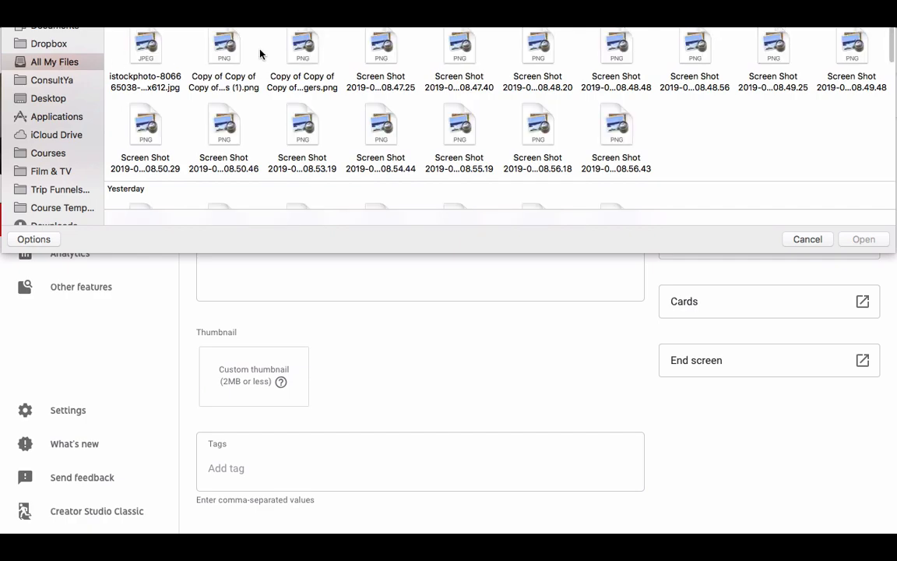
{"action": "left_click", "coordinate": [269, 46]}
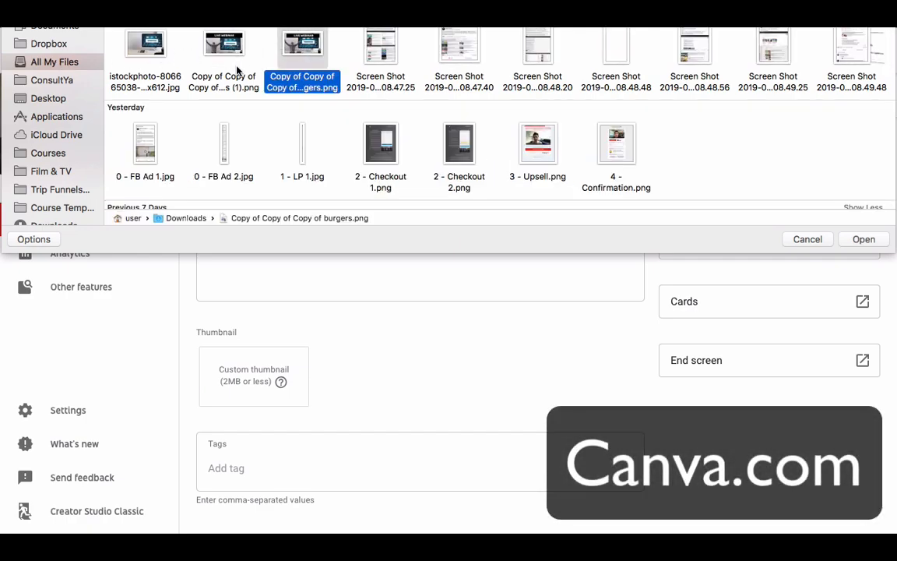
{"action": "left_click", "coordinate": [239, 123]}
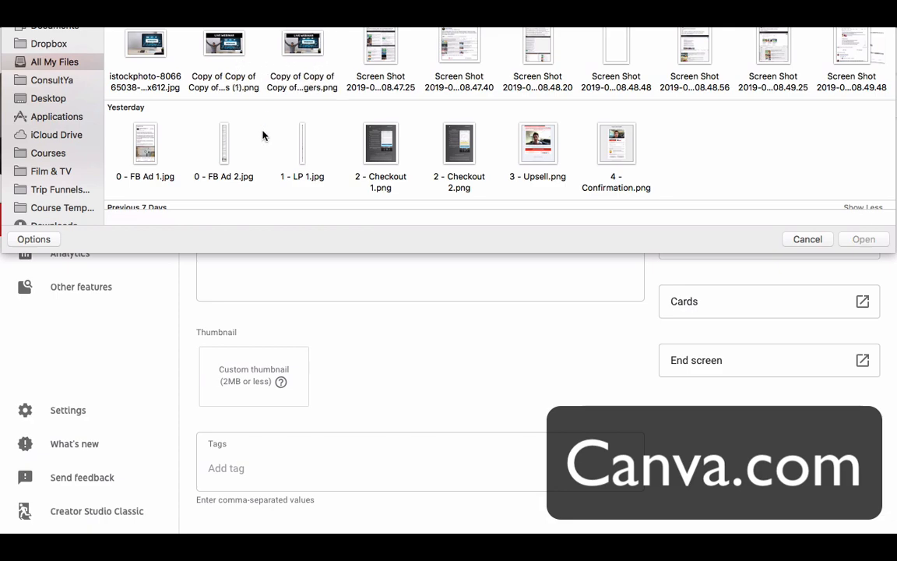
{"action": "left_click", "coordinate": [229, 44]}
{"action": "left_click", "coordinate": [857, 239]}
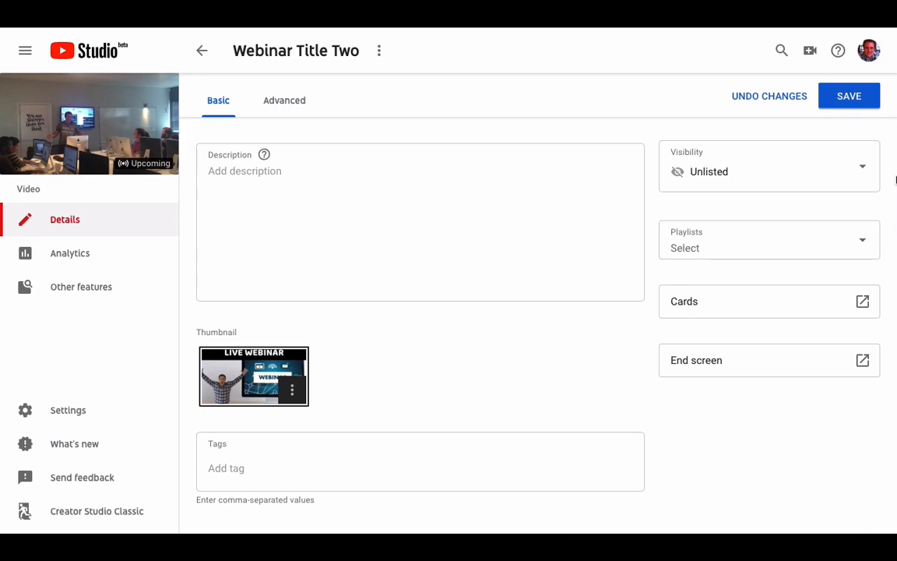
{"action": "left_click", "coordinate": [842, 105]}
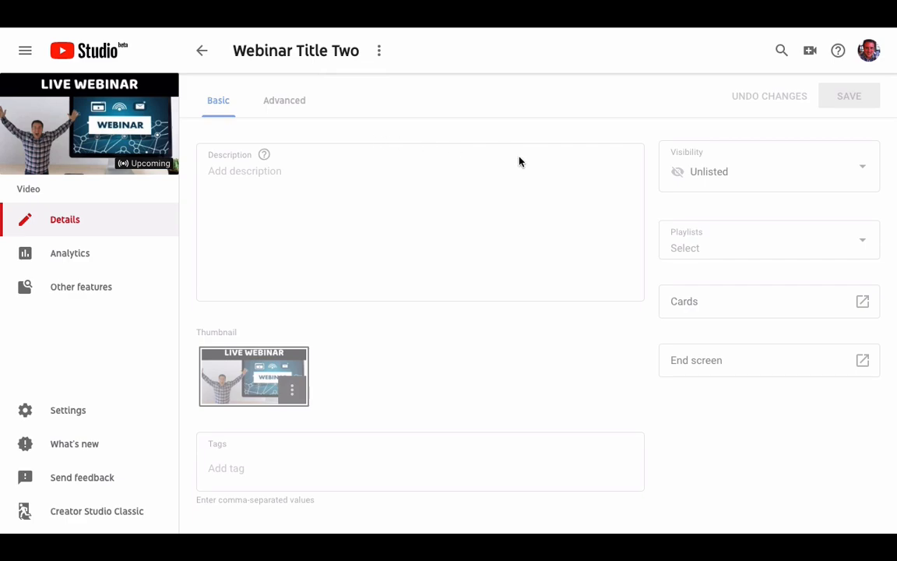
Leave the video editor for the event's watch page and copy the page's URL.
{"action": "scroll", "coordinate": [519, 161], "scroll_direction": "up", "scroll_amount": 1}
{"action": "scroll", "coordinate": [498, 169], "scroll_direction": "down", "scroll_amount": 1}
{"action": "scroll", "coordinate": [349, 218], "scroll_direction": "up", "scroll_amount": 1}
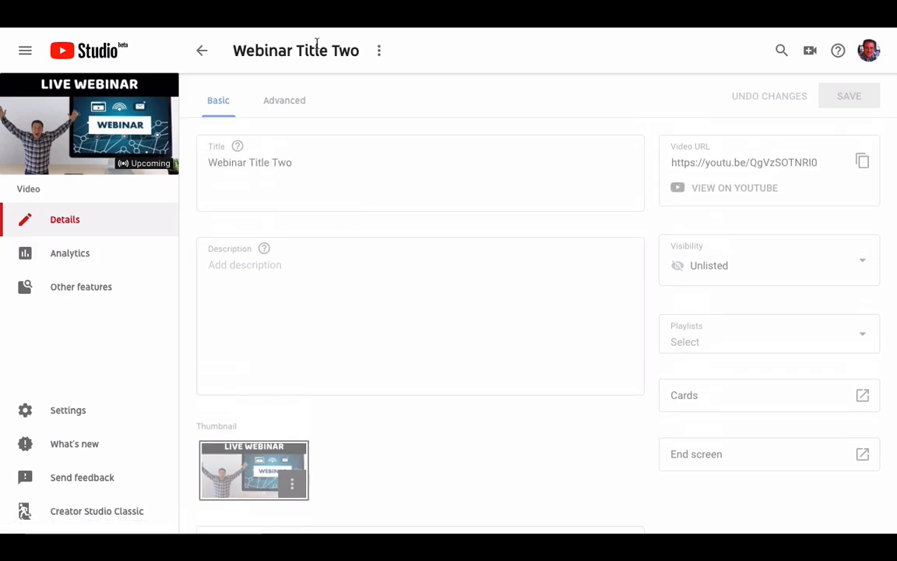
{"action": "left_click", "coordinate": [204, 56]}
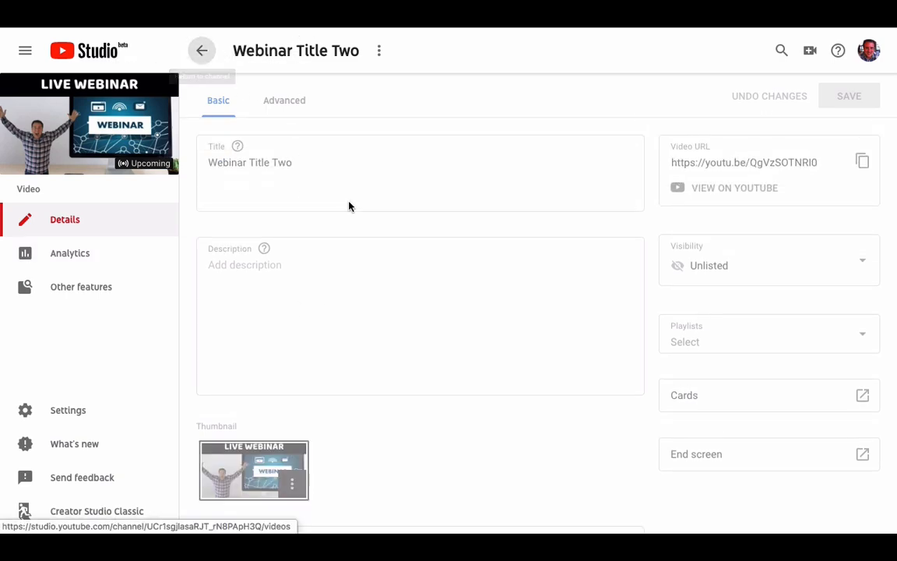
{"action": "left_click", "coordinate": [180, 171]}
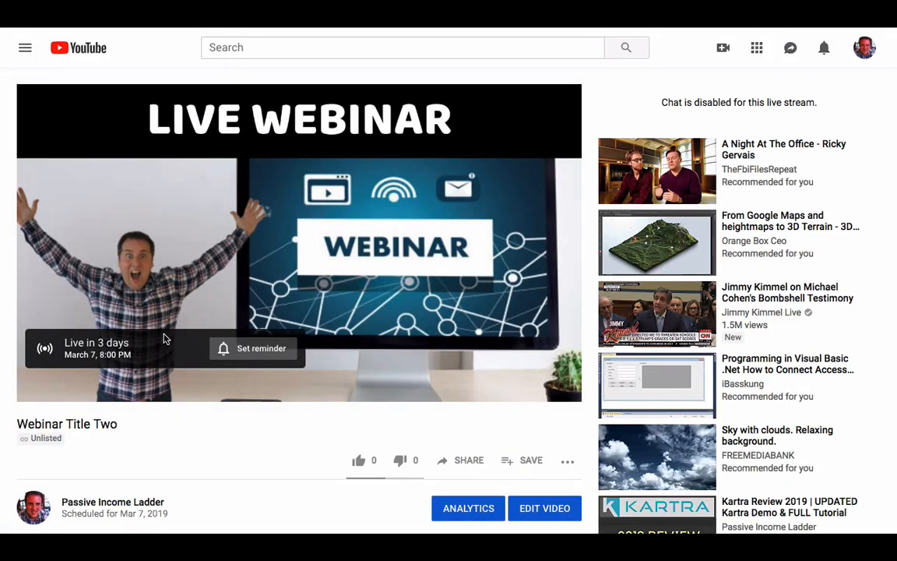
{"action": "right_click", "coordinate": [247, 23]}
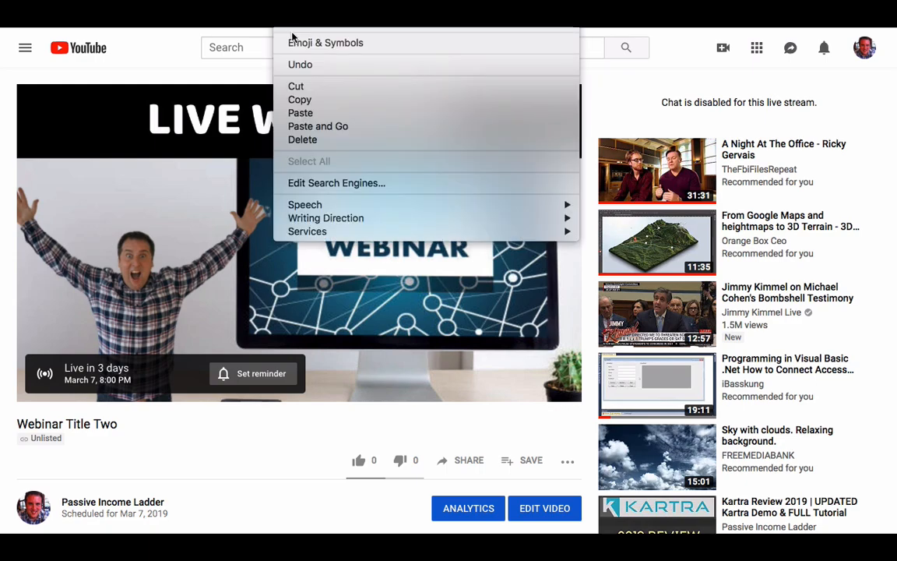
{"action": "left_click", "coordinate": [274, 97]}
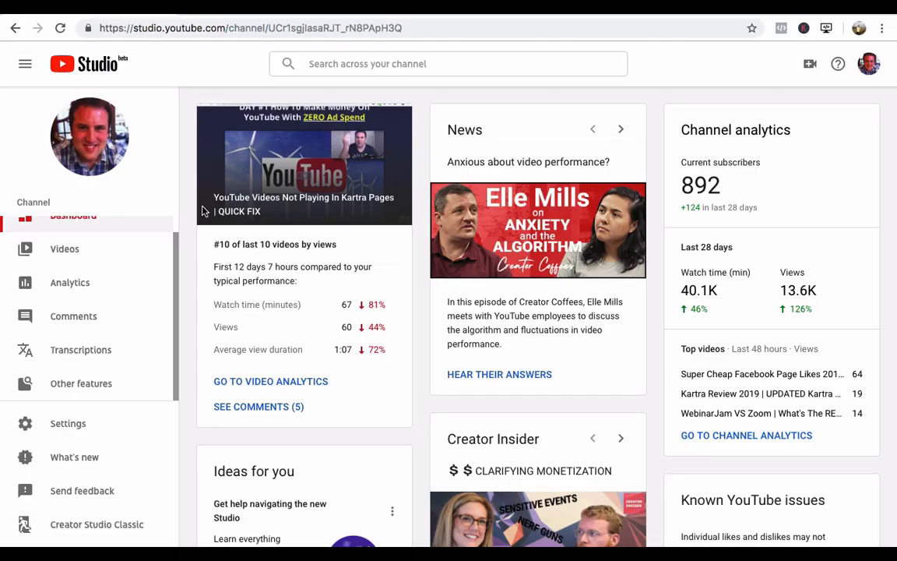
From the channel's upcoming live events, start the Hangout On Air for "Webinar Title Two" with the microphone muted.
{"action": "mouse_move", "coordinate": [104, 380]}
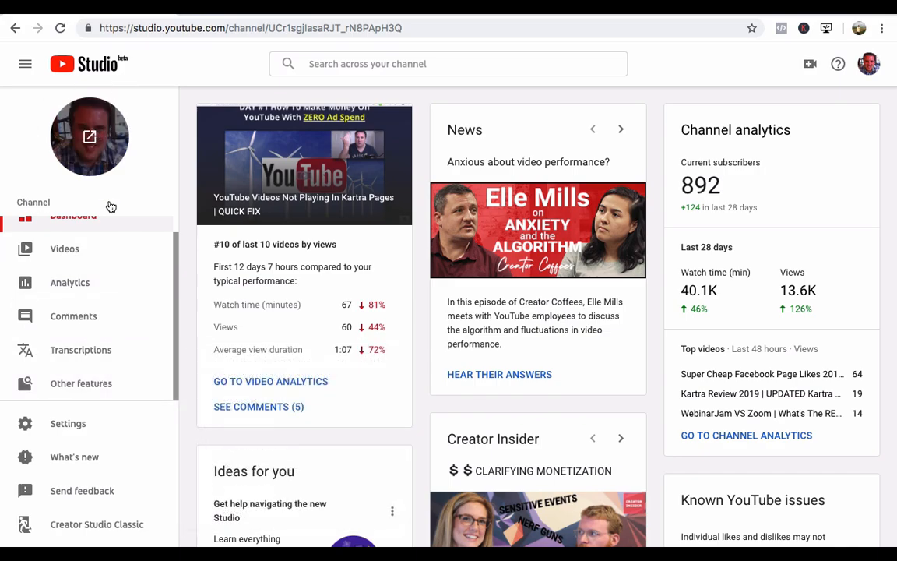
{"action": "left_click", "coordinate": [120, 382]}
{"action": "left_click", "coordinate": [306, 430]}
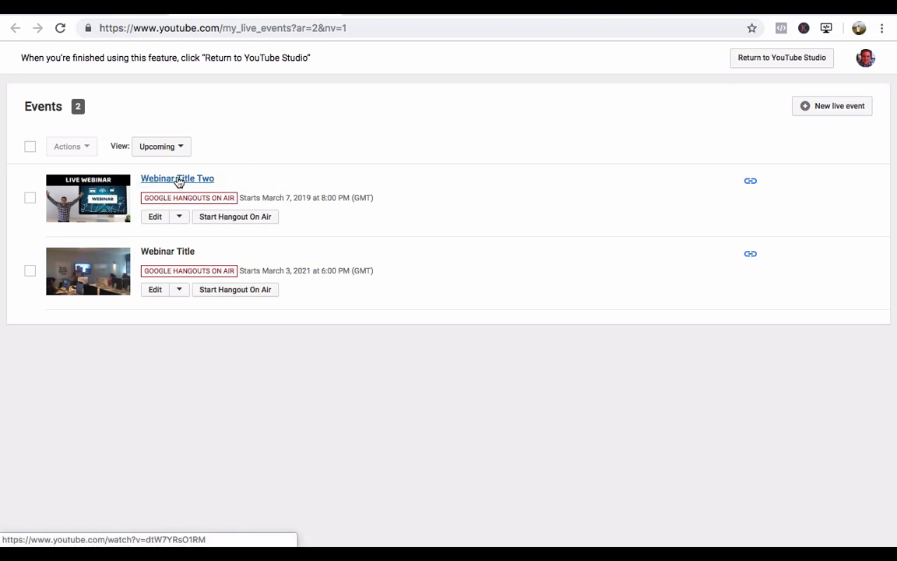
{"action": "left_click_drag", "start_coordinate": [279, 197], "coordinate": [331, 200]}
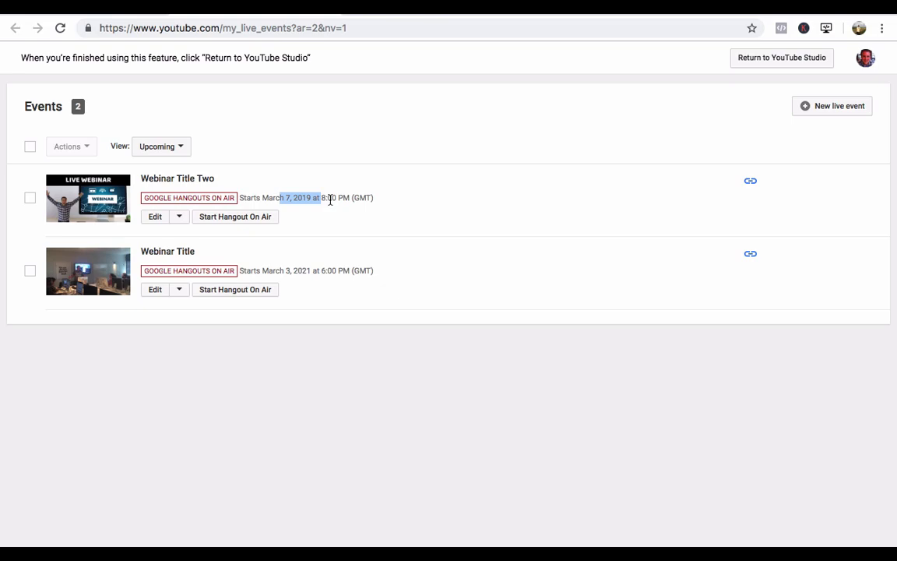
{"action": "left_click", "coordinate": [237, 223]}
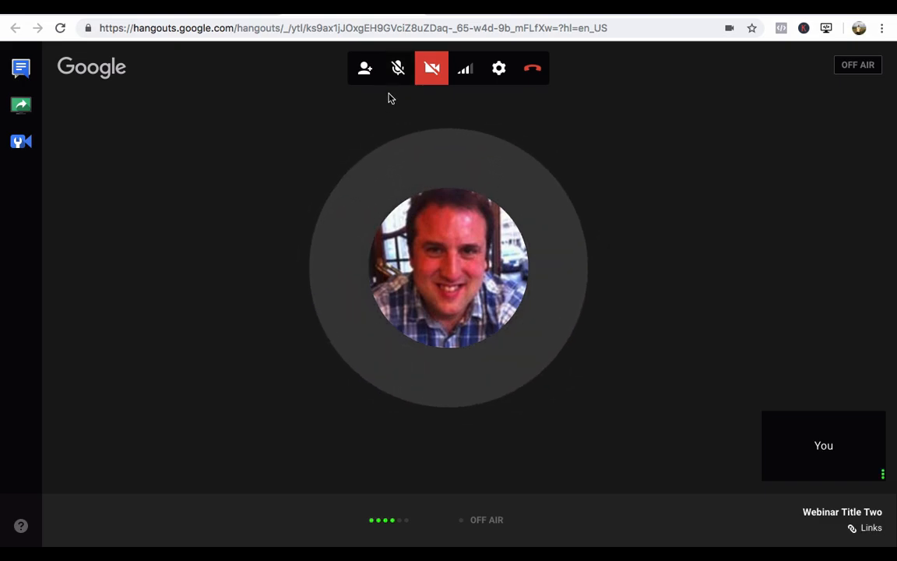
{"action": "left_click", "coordinate": [399, 70]}
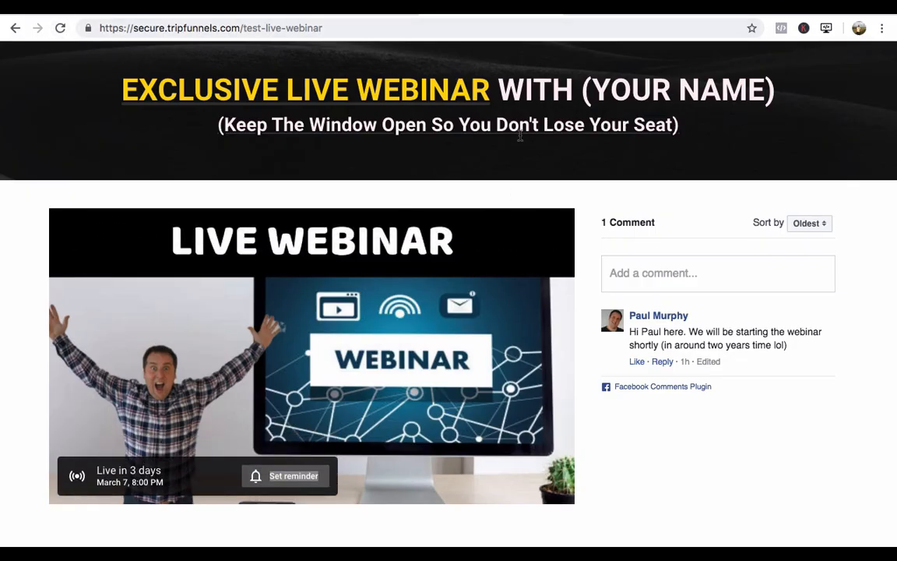
Reload the test-live-webinar page, then open the chat in the "Webinar Title Two" hangout.
{"action": "left_click", "coordinate": [60, 28]}
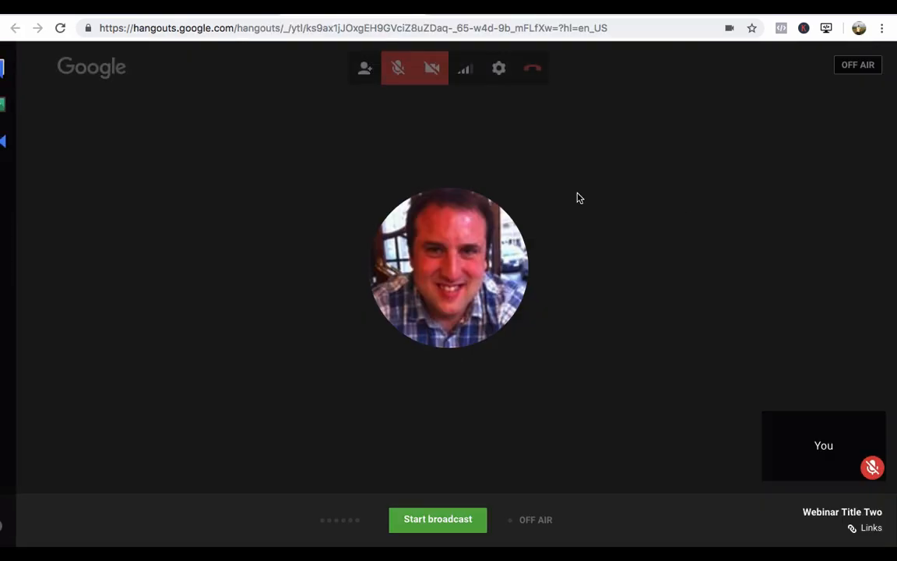
{"action": "left_click", "coordinate": [21, 67]}
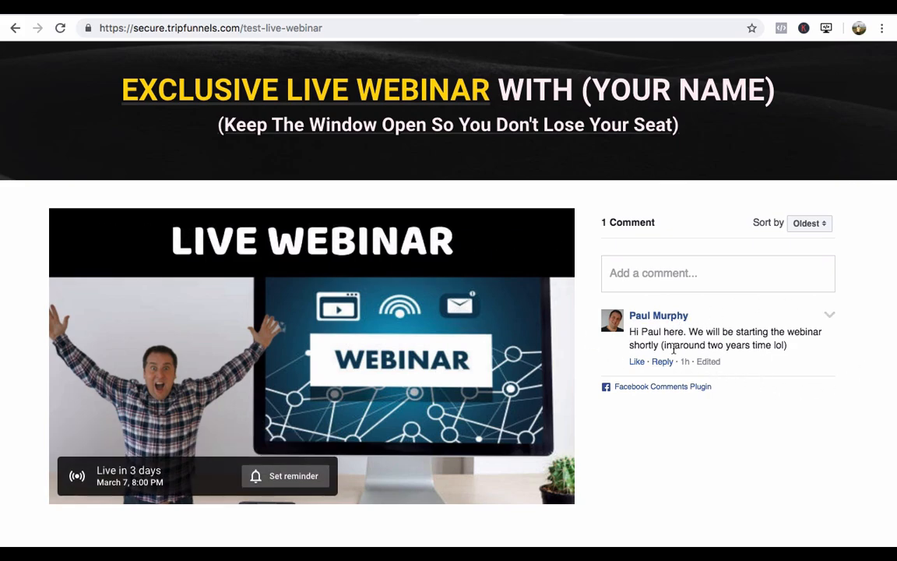
Close the chat in the "Webinar Title Two" hangout, then share Screen 2 with the slides and present it to everyone.
{"action": "left_click", "coordinate": [344, 8]}
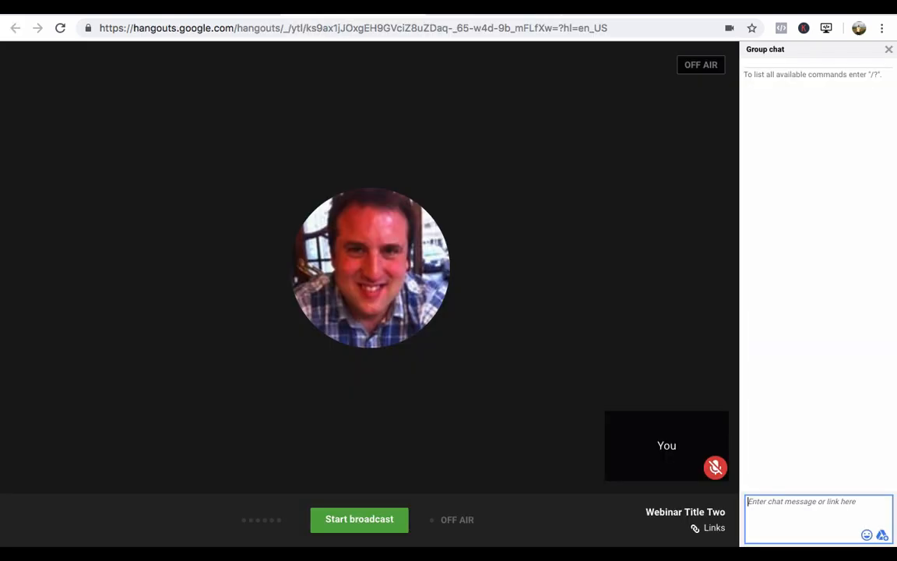
{"action": "left_click", "coordinate": [16, 70]}
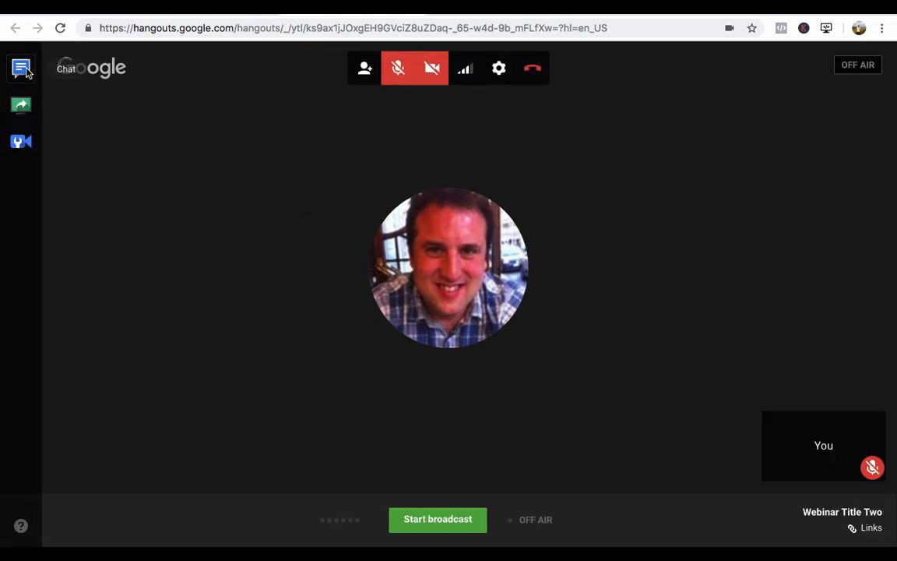
{"action": "left_click", "coordinate": [21, 104]}
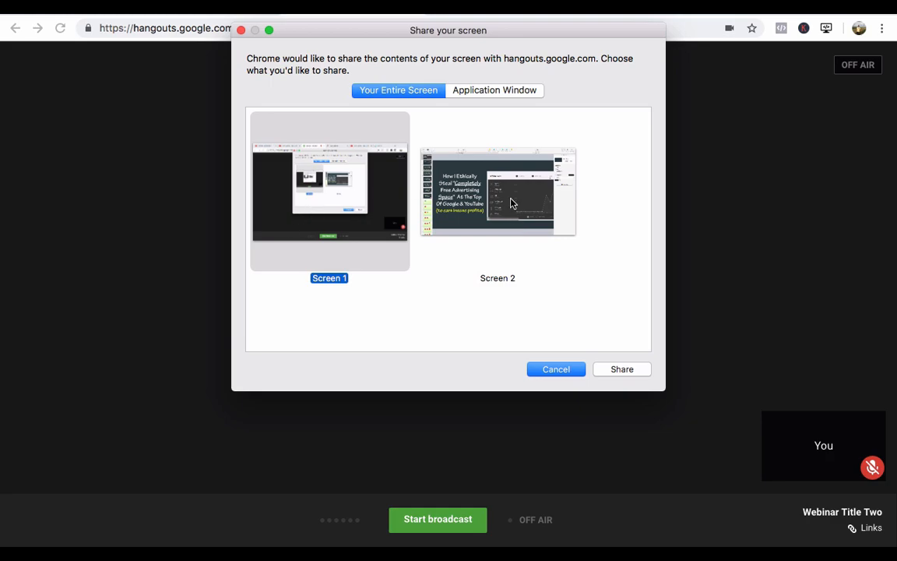
{"action": "left_click", "coordinate": [473, 94]}
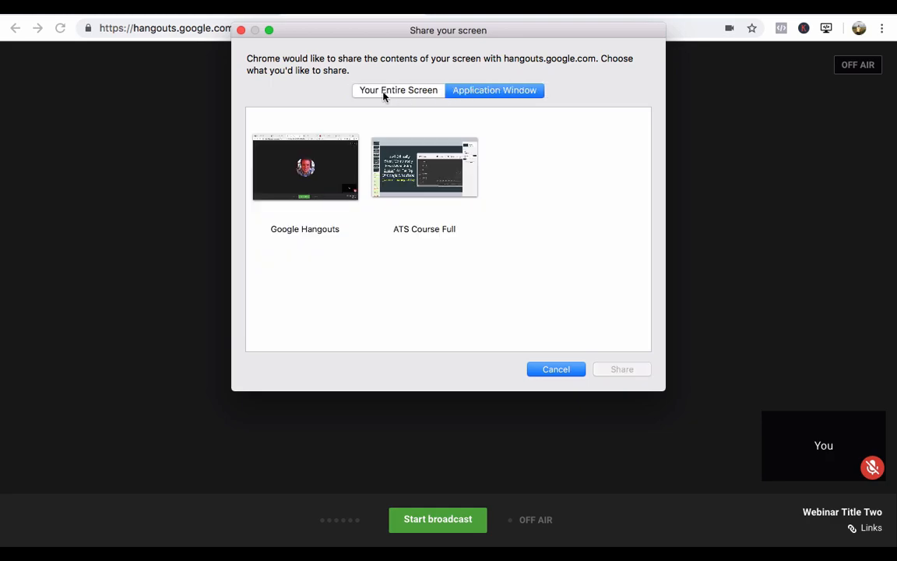
{"action": "left_click", "coordinate": [402, 190]}
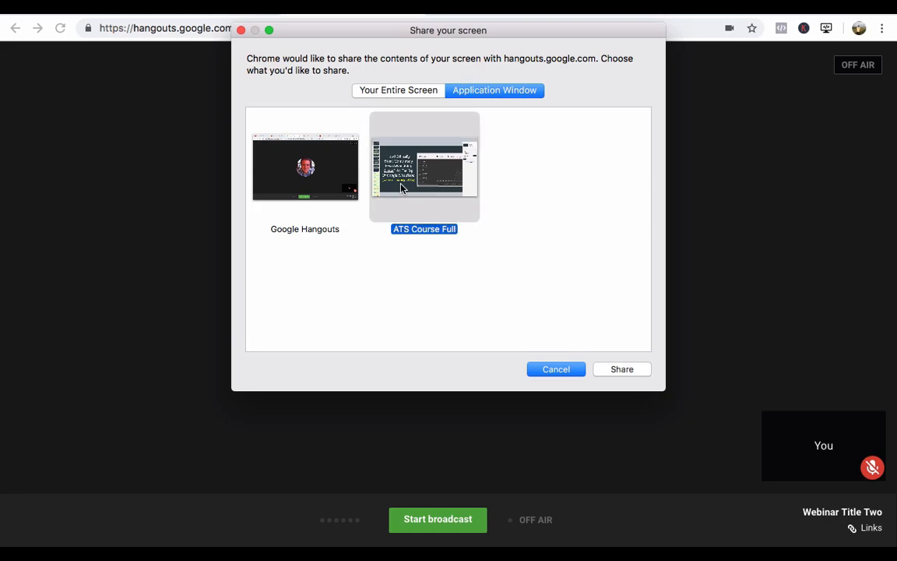
{"action": "left_click", "coordinate": [394, 91]}
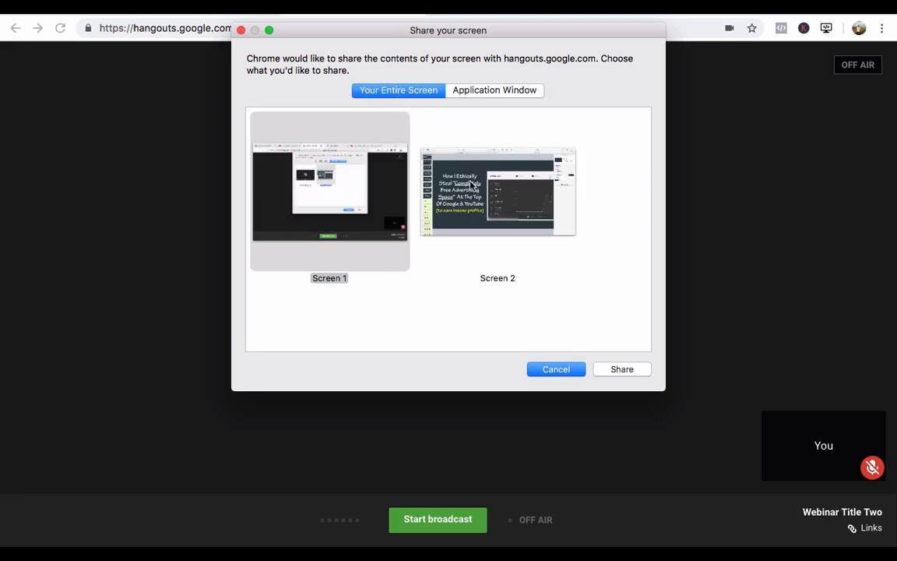
{"action": "left_click", "coordinate": [621, 370]}
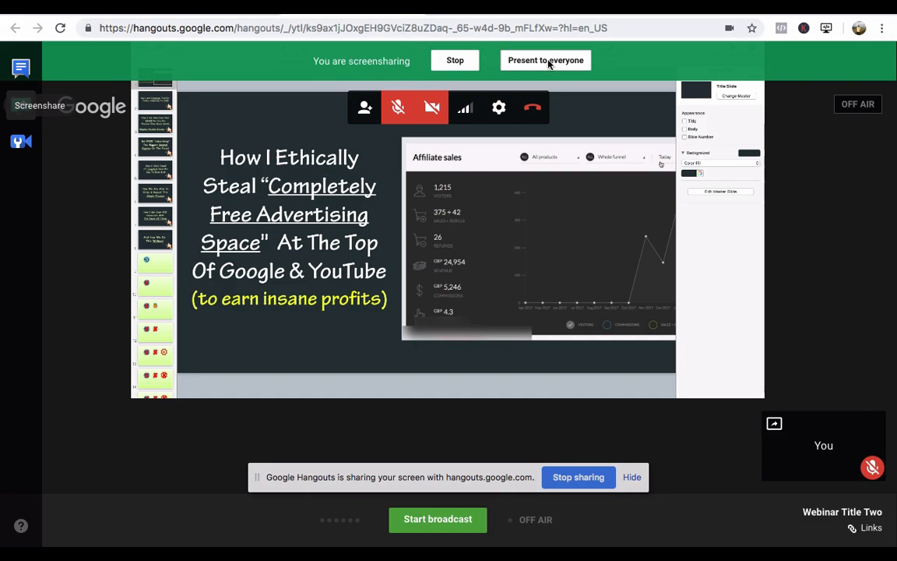
{"action": "left_click", "coordinate": [560, 62]}
Examine the embedded event and comments on the test-live-webinar page while the screen is being shared.
{"action": "left_click", "coordinate": [506, 7]}
{"action": "scroll", "coordinate": [453, 48], "scroll_direction": "up", "scroll_amount": 1}
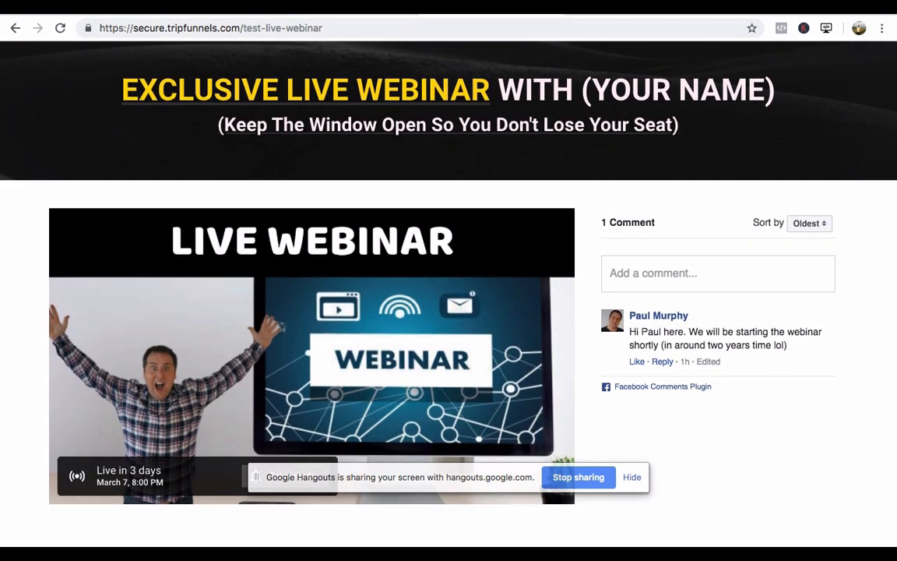
{"action": "mouse_move", "coordinate": [162, 426]}
Back in the hangout, set all three Cameraman broadcast settings to Yes and close the settings.
{"action": "left_click", "coordinate": [345, 7]}
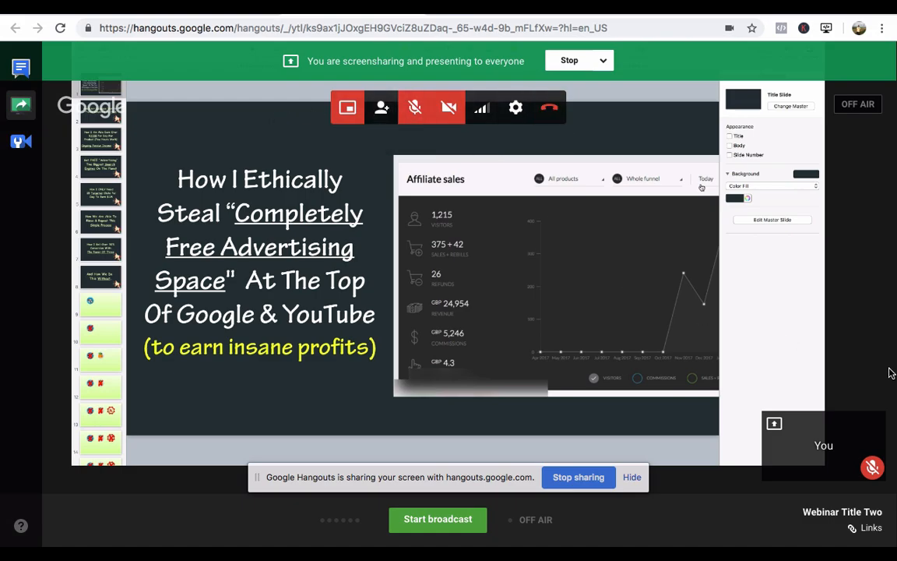
{"action": "left_click", "coordinate": [19, 142]}
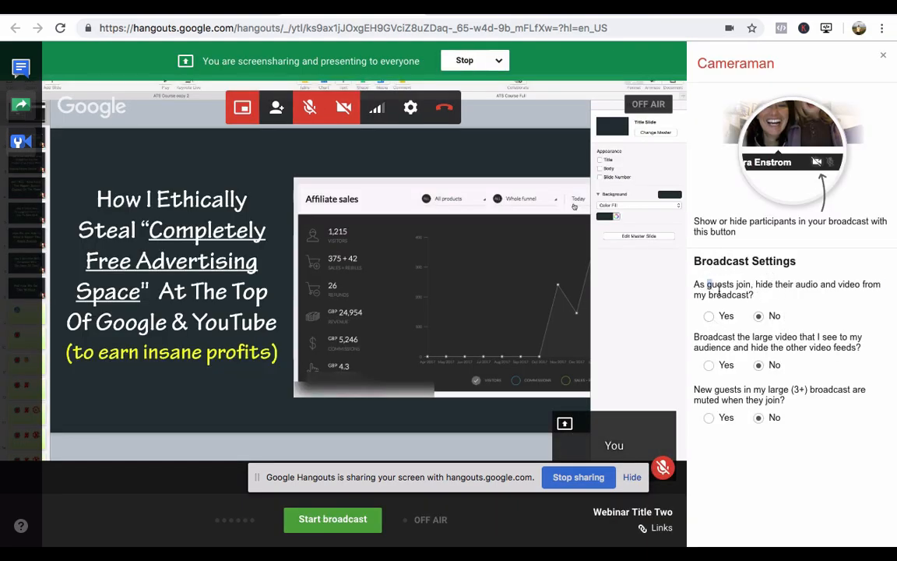
{"action": "left_click_drag", "start_coordinate": [711, 286], "coordinate": [754, 295]}
{"action": "left_click", "coordinate": [709, 316]}
{"action": "left_click_drag", "start_coordinate": [713, 336], "coordinate": [775, 362]}
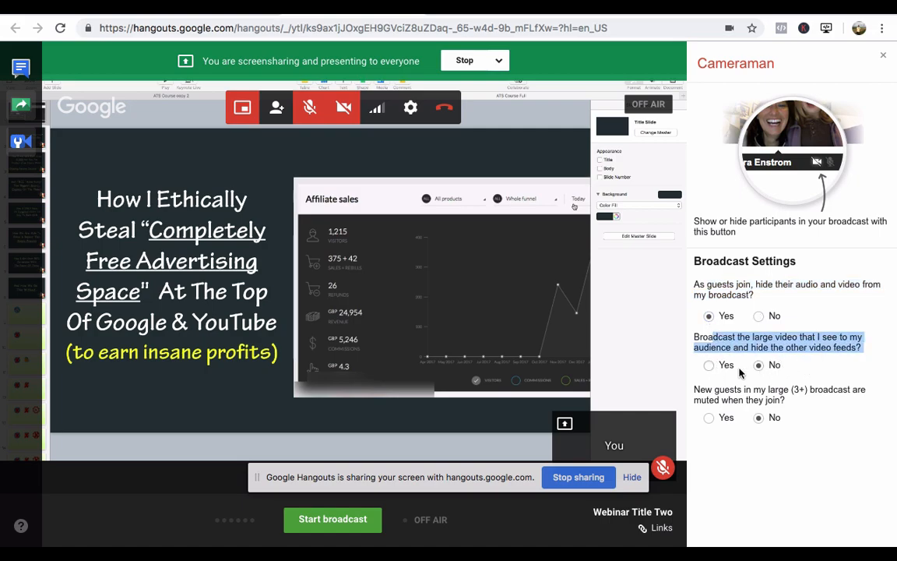
{"action": "left_click", "coordinate": [708, 366]}
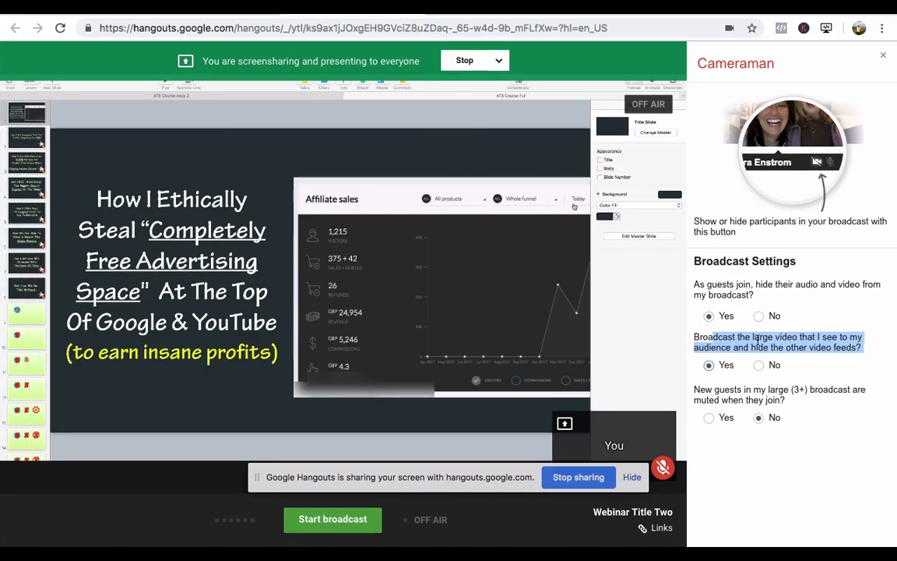
{"action": "left_click_drag", "start_coordinate": [746, 392], "coordinate": [785, 400]}
{"action": "left_click", "coordinate": [834, 422]}
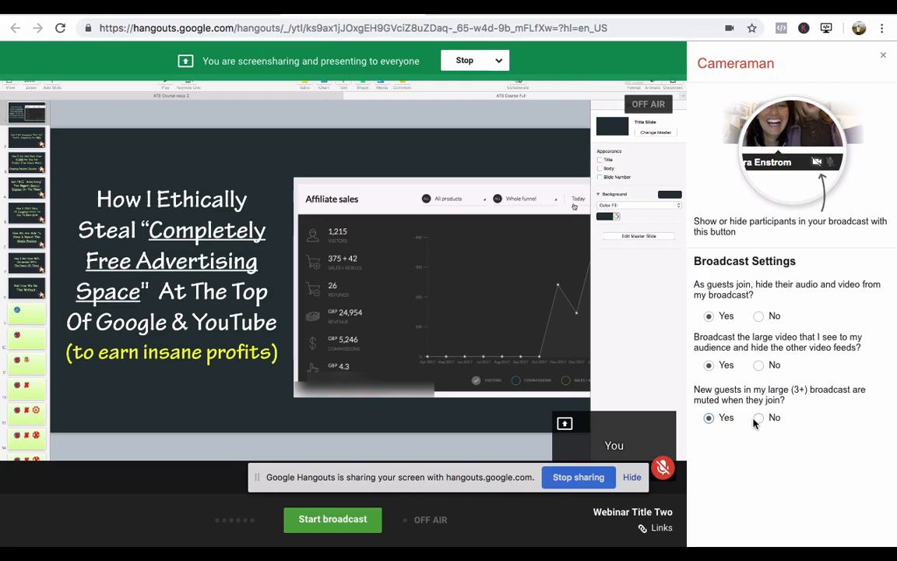
{"action": "left_click", "coordinate": [882, 59]}
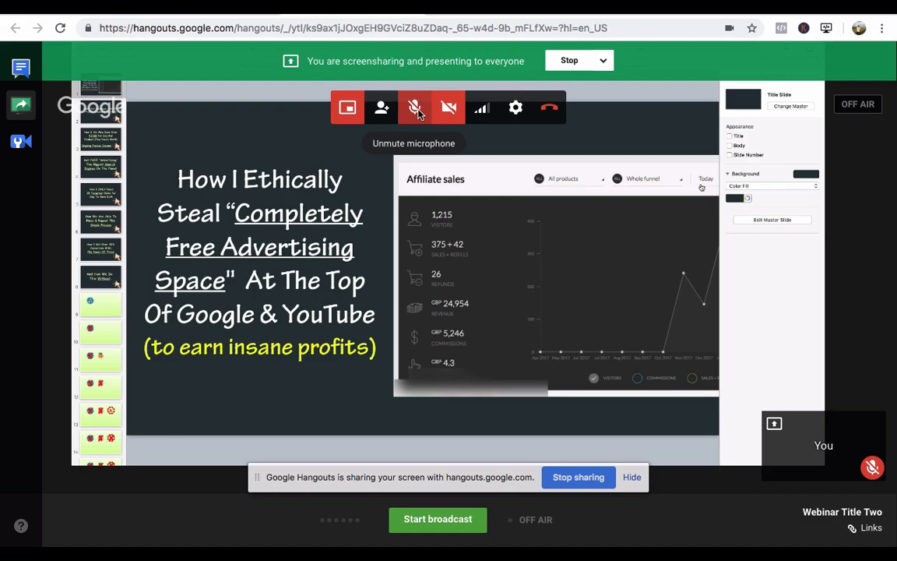
In the hangout settings, keep HD Pro Webcam C920 and the default Yeti Stereo Microphone, choose Headphones (Built-in) for audio output, and save.
{"action": "left_click", "coordinate": [516, 107]}
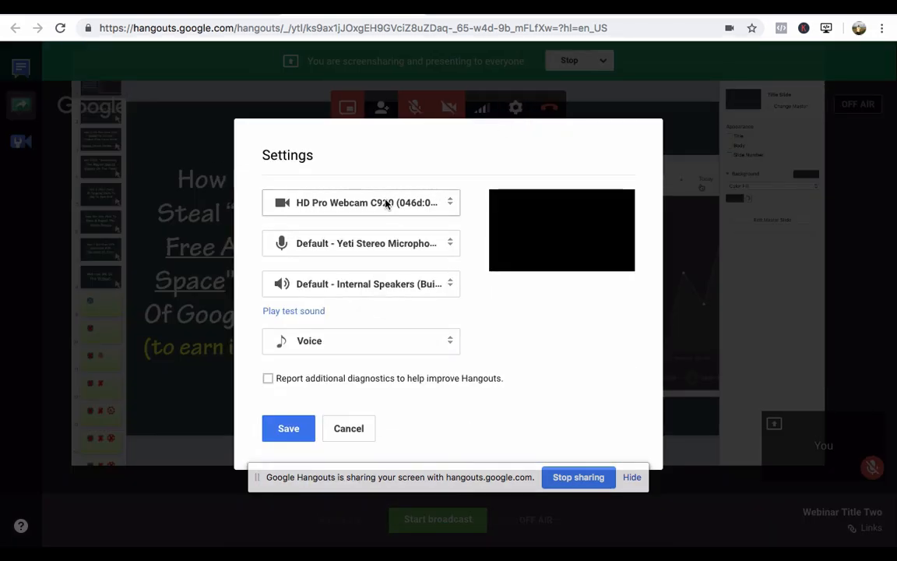
{"action": "left_click", "coordinate": [387, 204]}
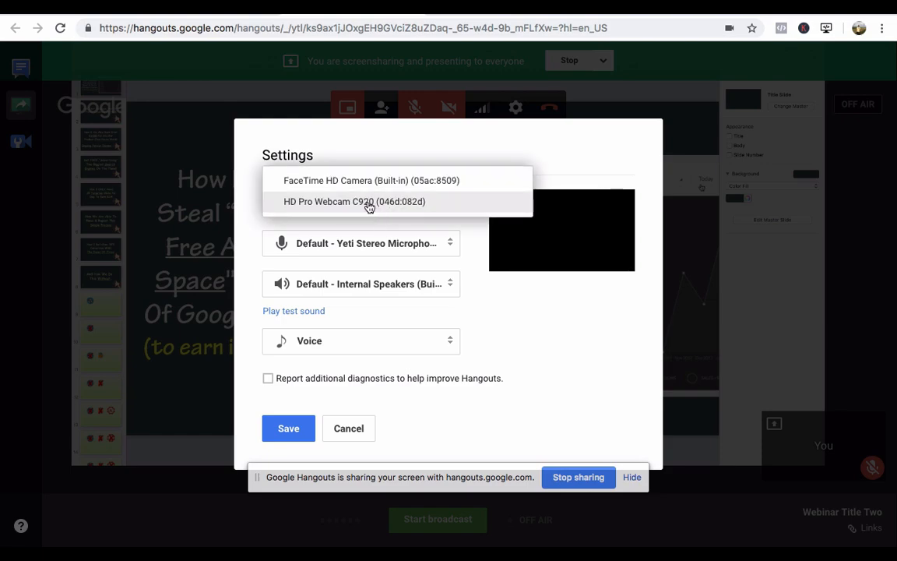
{"action": "left_click", "coordinate": [369, 204]}
{"action": "left_click", "coordinate": [375, 237]}
{"action": "left_click", "coordinate": [374, 241]}
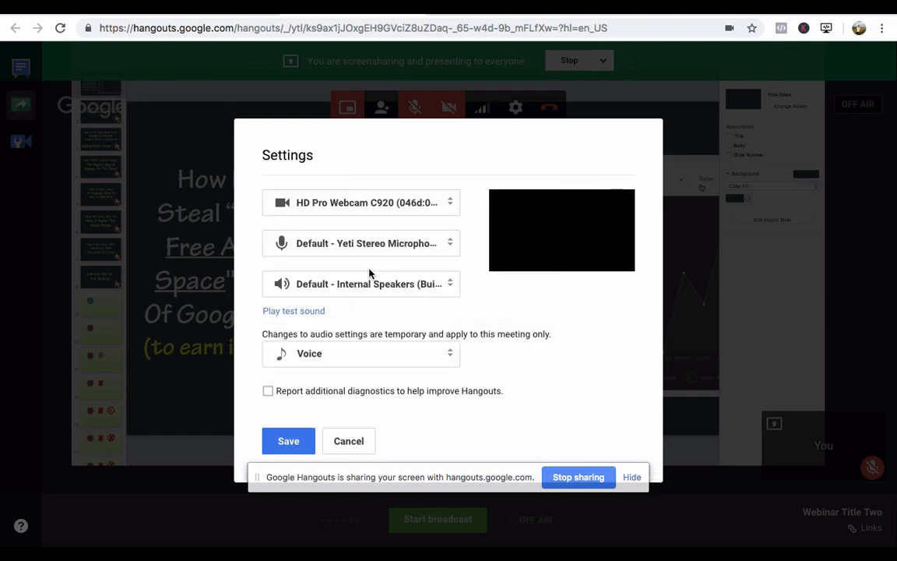
{"action": "left_click", "coordinate": [383, 204]}
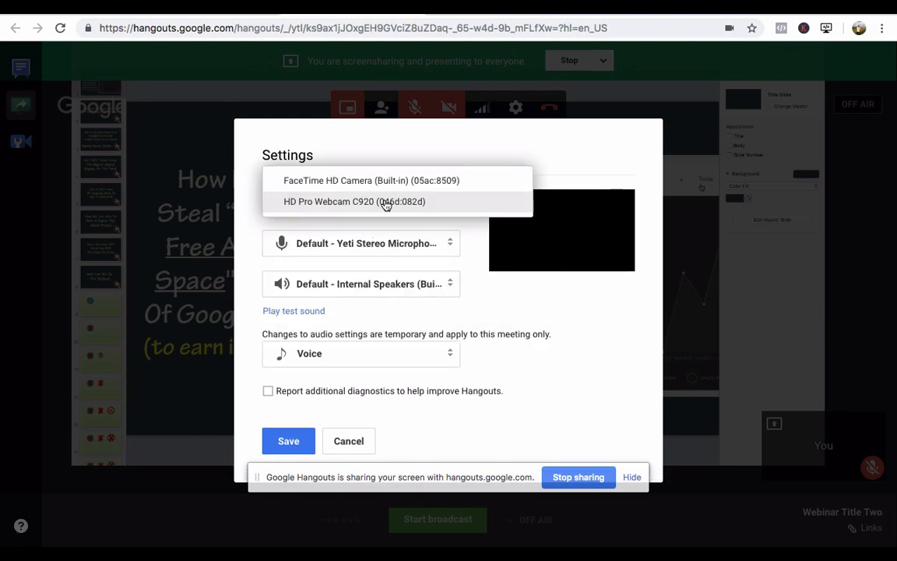
{"action": "left_click", "coordinate": [591, 320]}
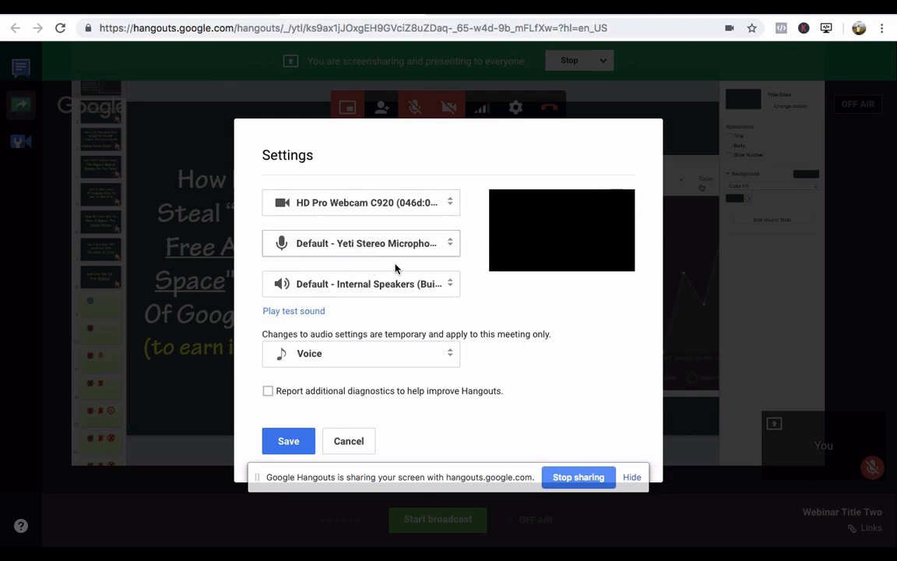
{"action": "left_click", "coordinate": [381, 292]}
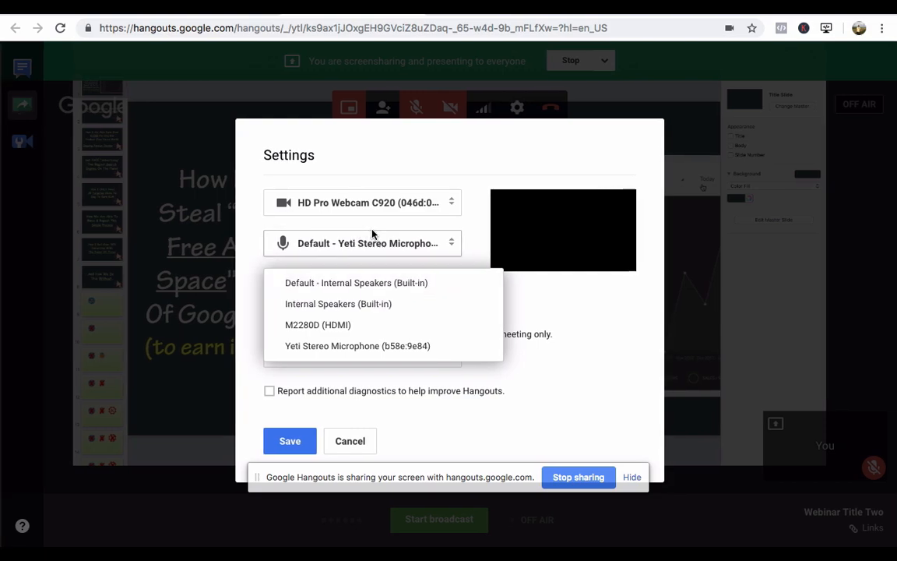
{"action": "left_click", "coordinate": [362, 303]}
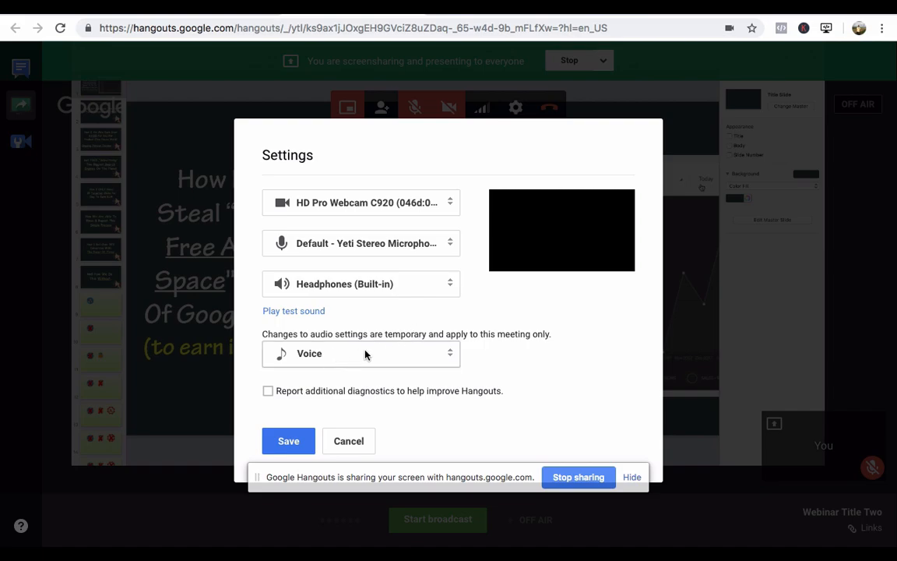
{"action": "left_click", "coordinate": [293, 441]}
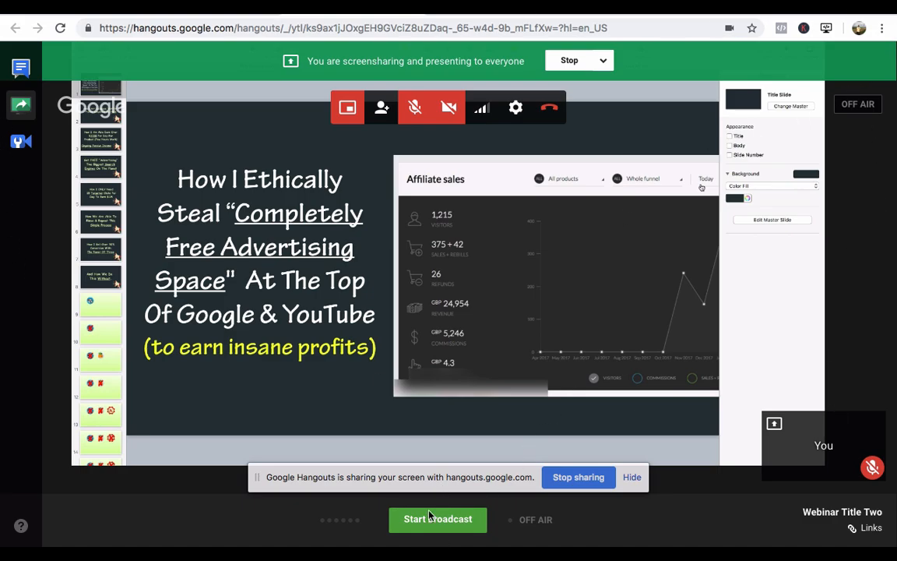
Move the screen-sharing notice clear of the controls and start the "Webinar Title Two" broadcast.
{"action": "left_click_drag", "start_coordinate": [491, 477], "coordinate": [329, 4]}
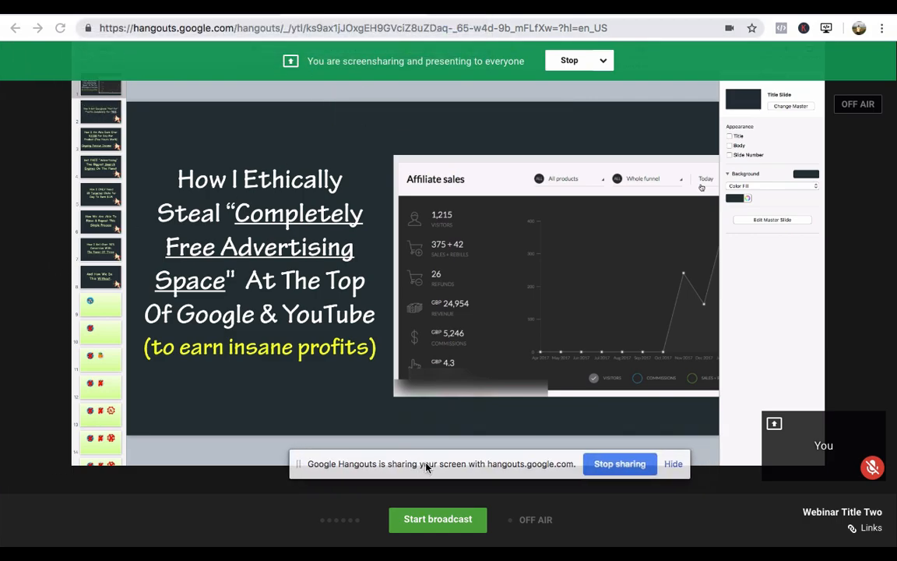
{"action": "left_click_drag", "start_coordinate": [429, 467], "coordinate": [371, 465]}
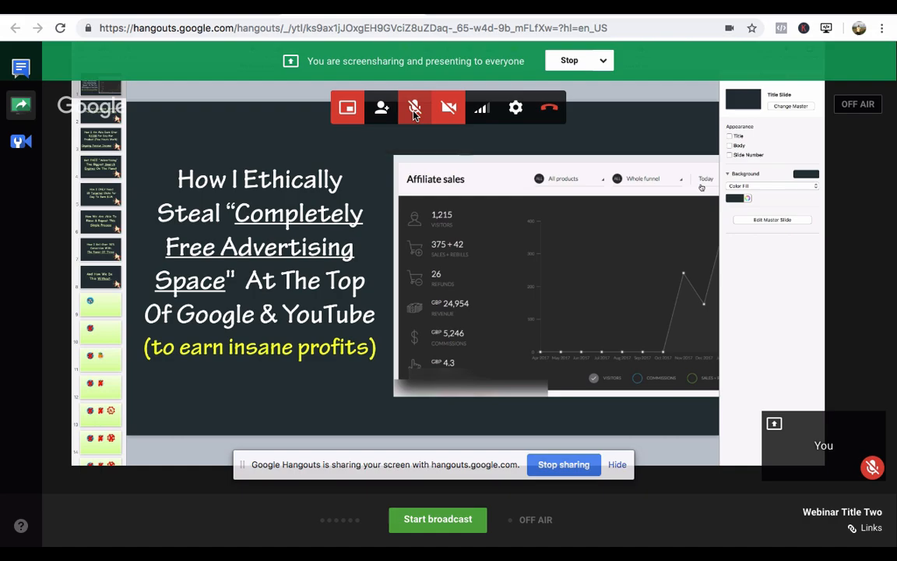
{"action": "left_click", "coordinate": [441, 526]}
{"action": "left_click", "coordinate": [299, 323]}
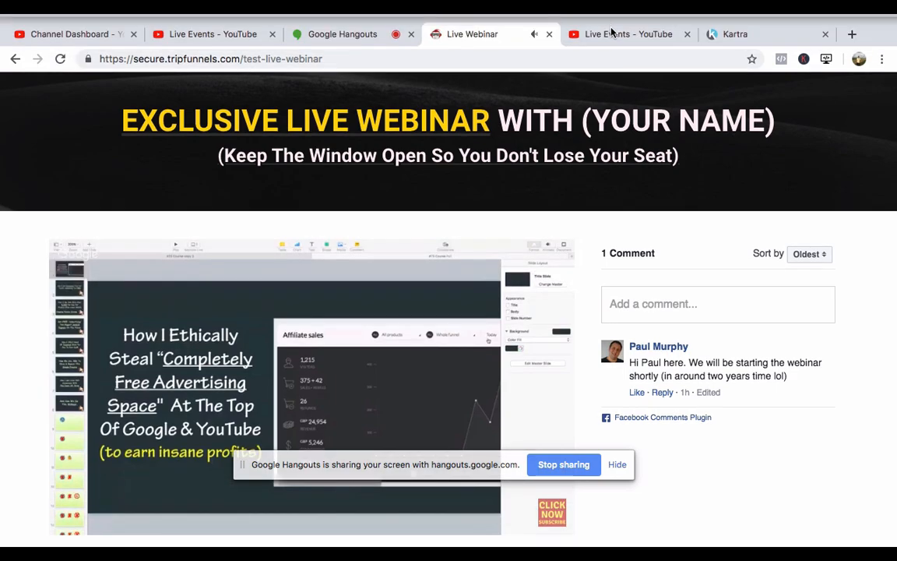
Check the upcoming live events list, then return to the hangout and end the broadcast.
{"action": "left_click", "coordinate": [619, 34]}
{"action": "left_click", "coordinate": [343, 32]}
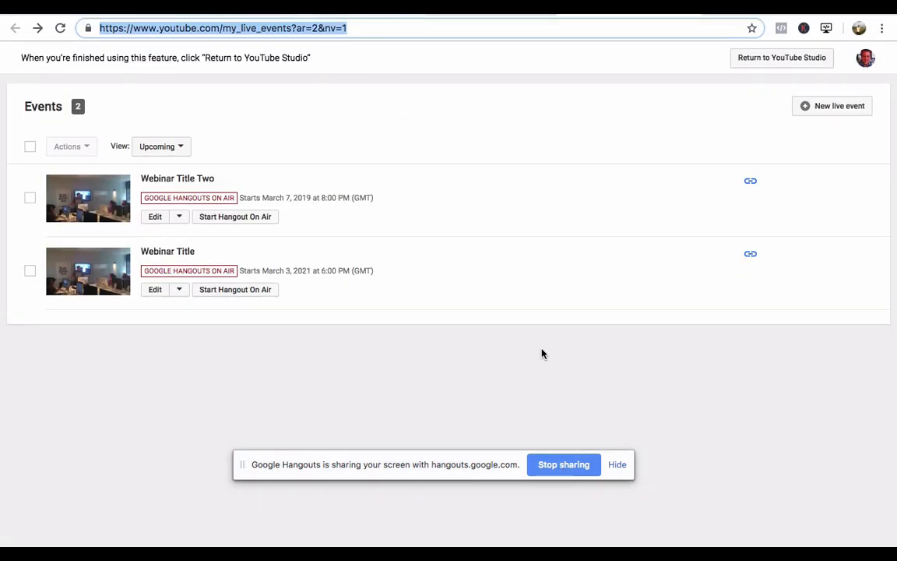
{"action": "left_click", "coordinate": [436, 525]}
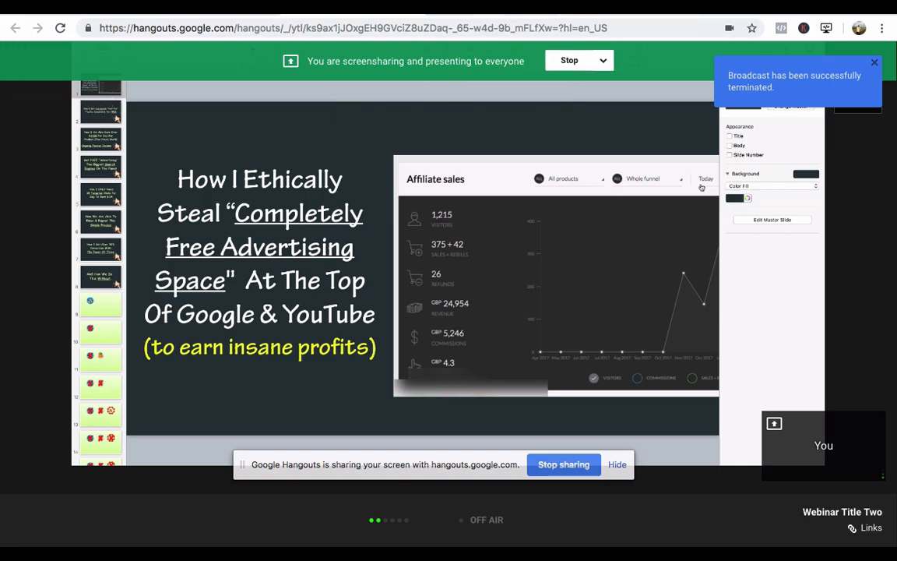
Pause the "Webinar Title Two" video on the test-live-webinar page and stop the screen sharing.
{"action": "left_click", "coordinate": [448, 10]}
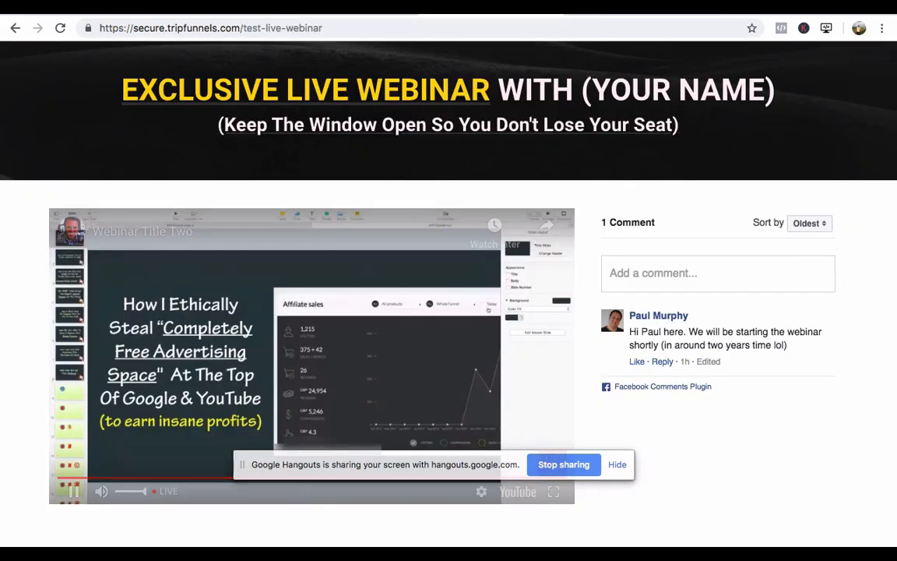
{"action": "left_click", "coordinate": [73, 491]}
{"action": "left_click", "coordinate": [636, 522]}
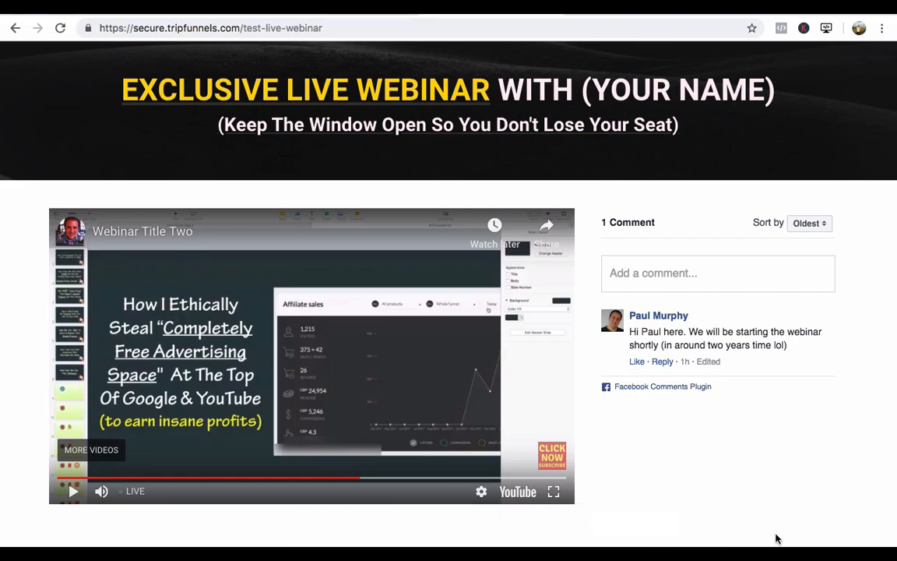
Close the "Webinar Title Two" hangout and return to the live webinar page.
{"action": "left_click", "coordinate": [328, 11]}
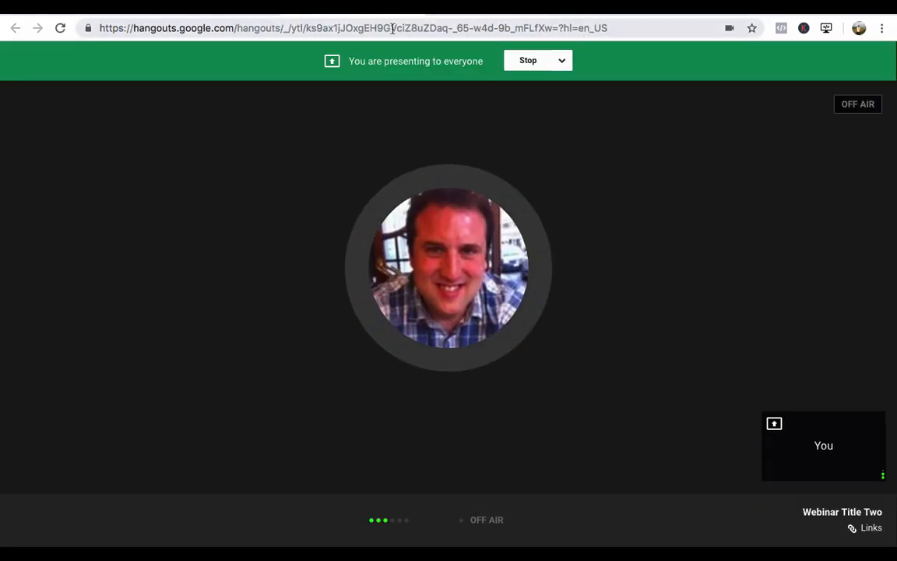
{"action": "left_click", "coordinate": [450, 11]}
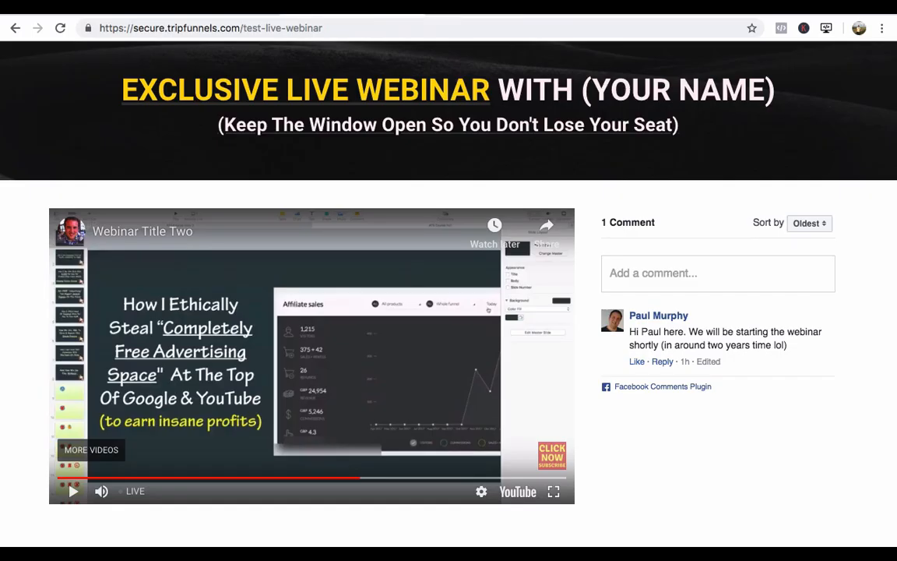
{"action": "mouse_move", "coordinate": [631, 29]}
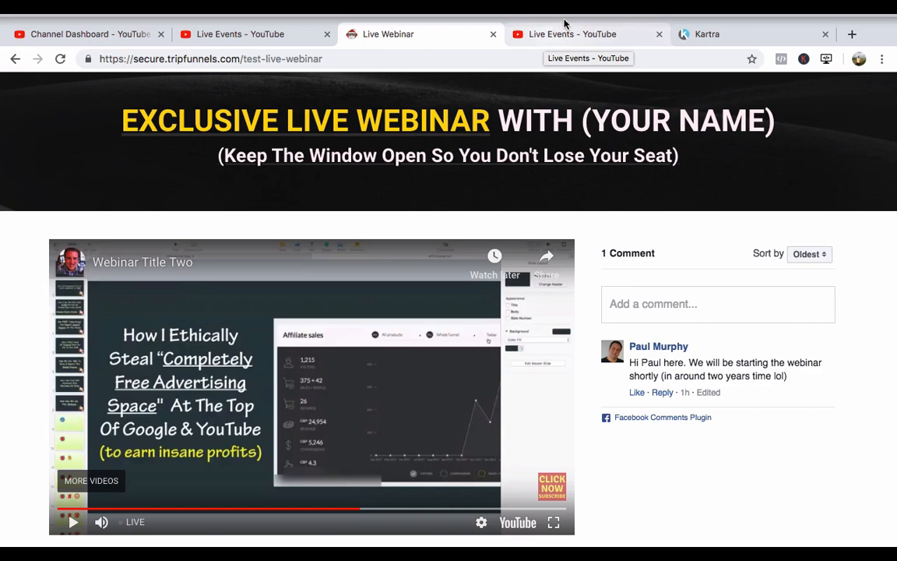
{"action": "left_click", "coordinate": [647, 8]}
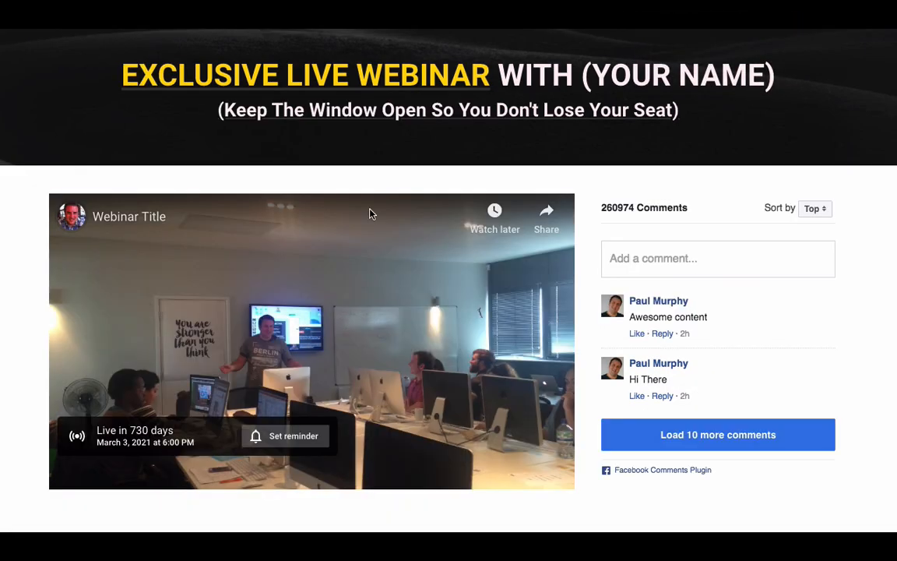